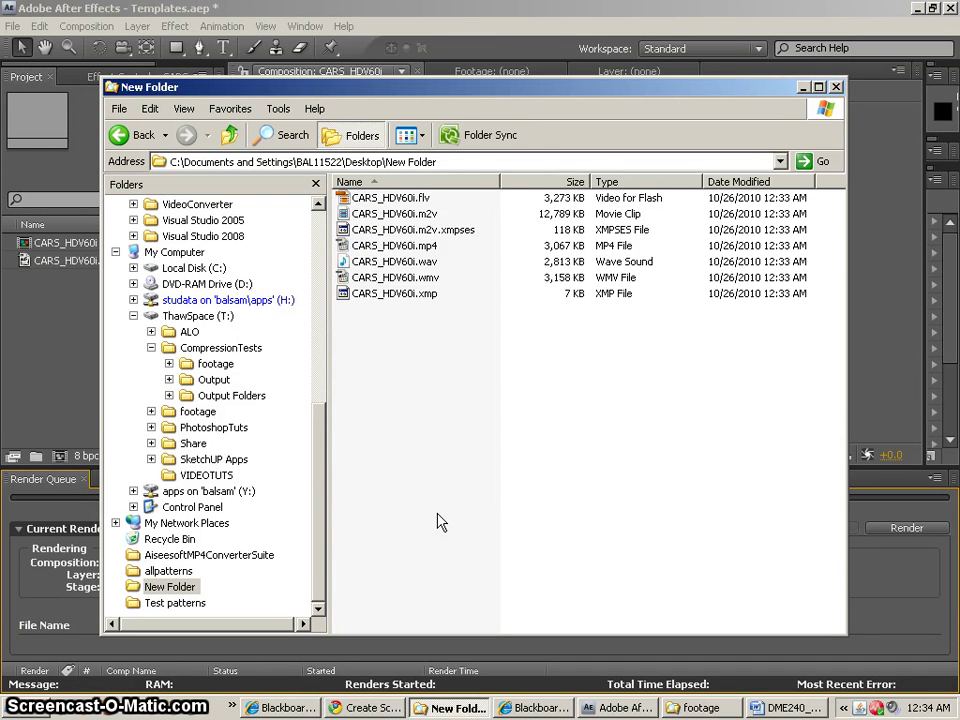
# Step: Delete the CARS_HDV60i.m2v.xmpses and CARS_HDV60i.xmp sidecar files from New Folder
pyautogui.click(440, 230)
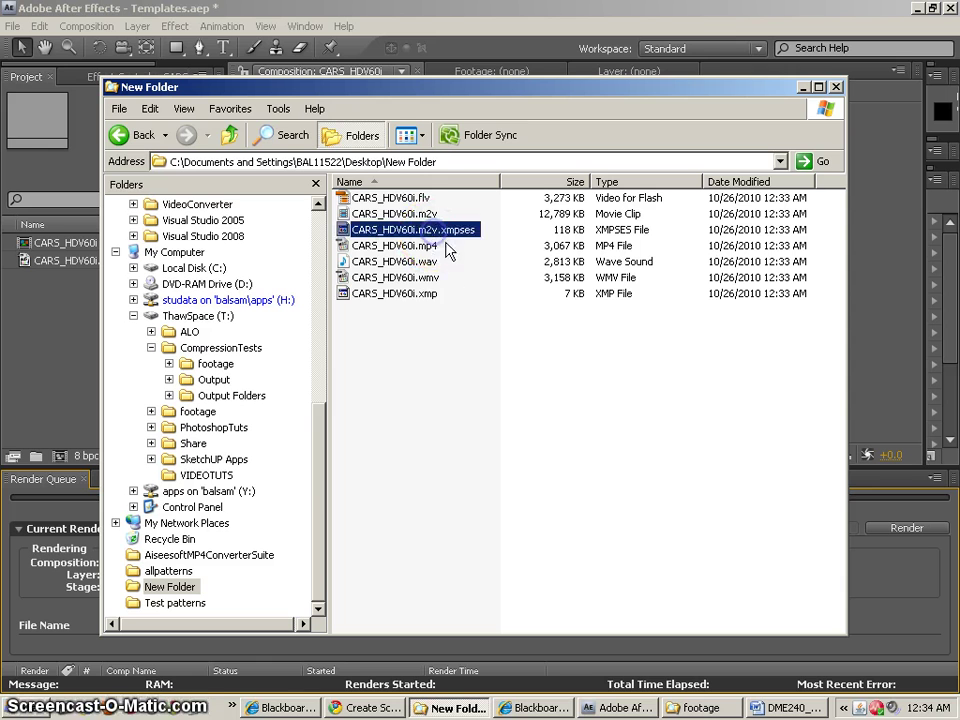
pyautogui.keyDown('ctrl'); pyautogui.click(420, 294); pyautogui.keyUp('ctrl')
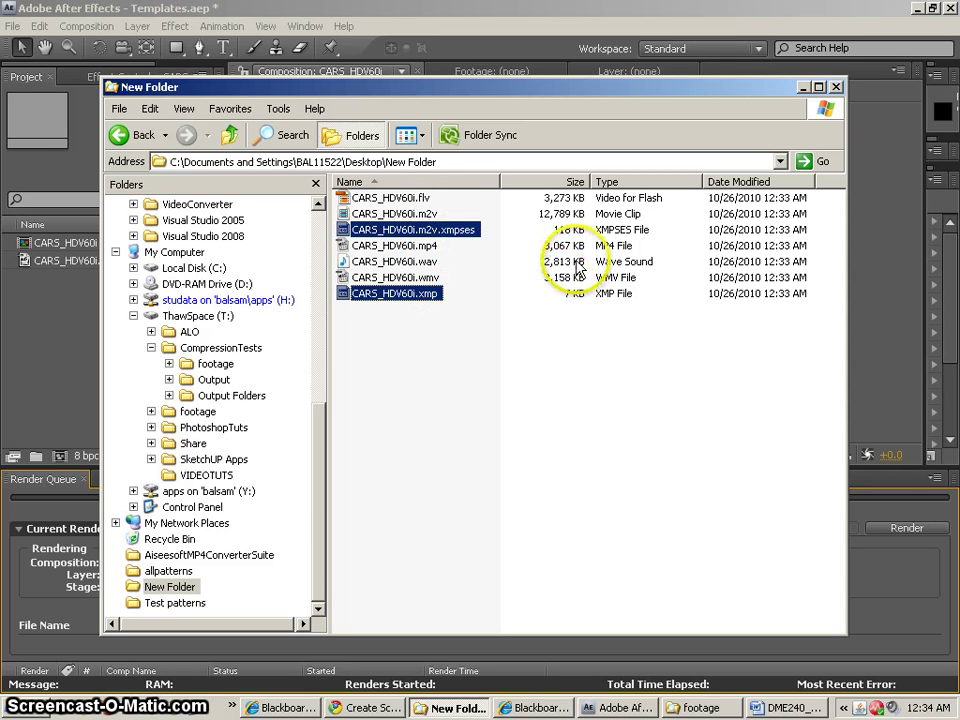
pyautogui.press('Delete')
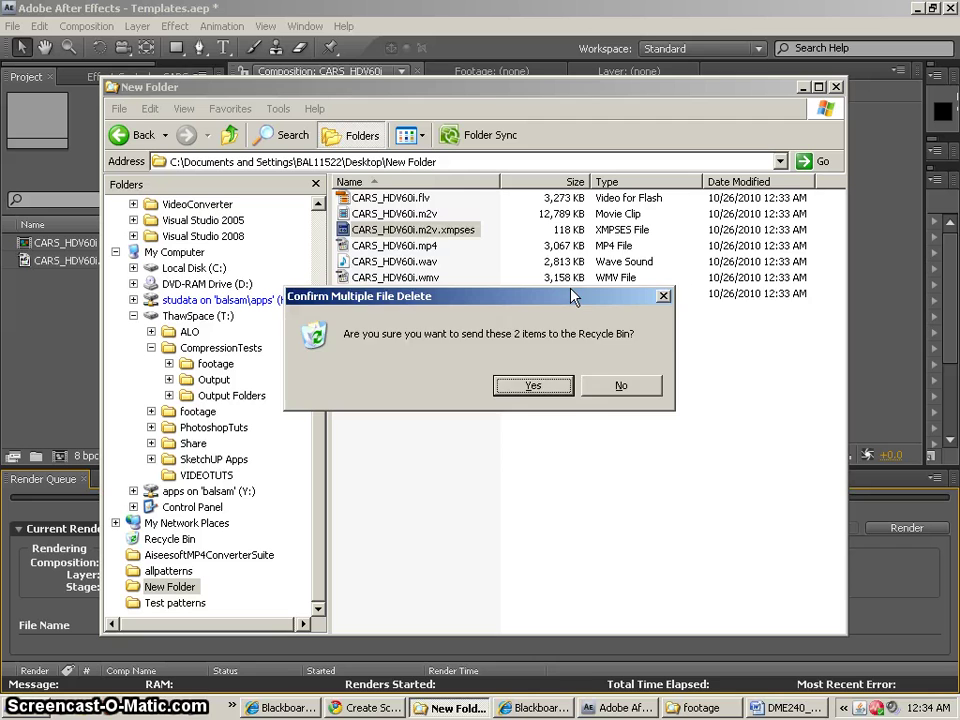
pyautogui.press('Return')
pyautogui.click(424, 245)
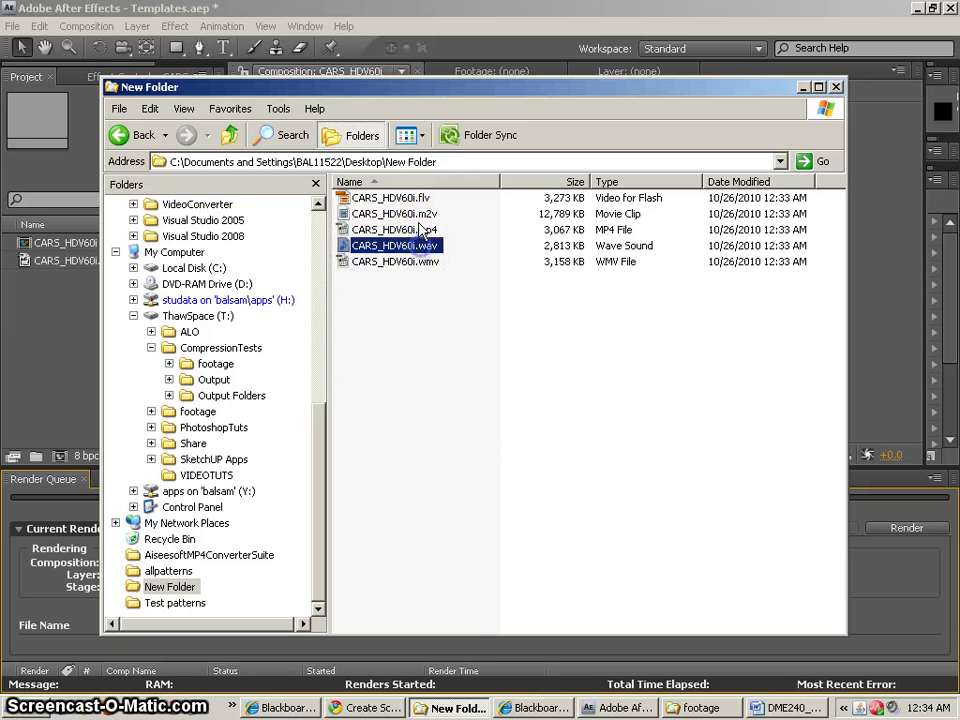
pyautogui.keyDown('ctrl'); pyautogui.click(420, 216); pyautogui.keyUp('ctrl')
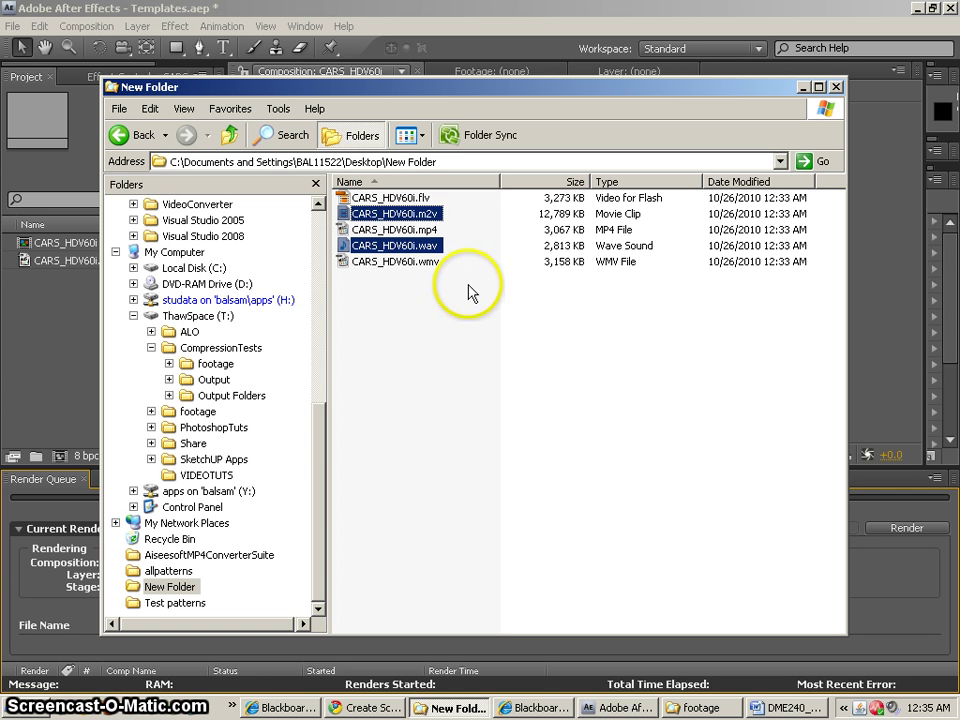
# Step: Copy the five CARS_HDV60i exports into the Output > After Effects folder
pyautogui.click(390, 199)
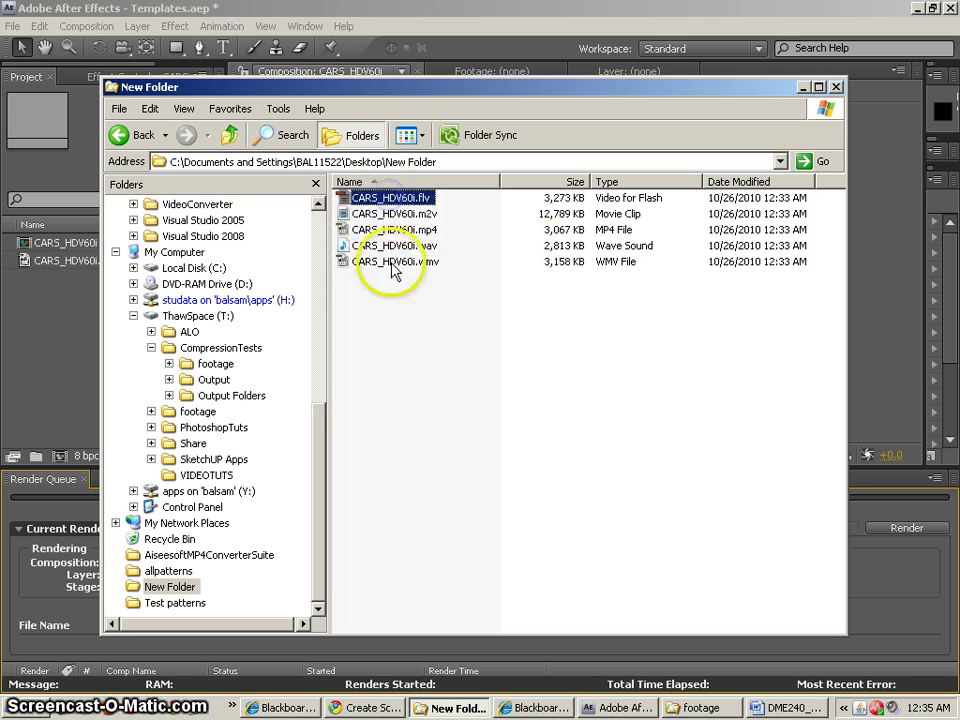
pyautogui.keyDown('shift'); pyautogui.click(390, 261); pyautogui.keyUp('shift')
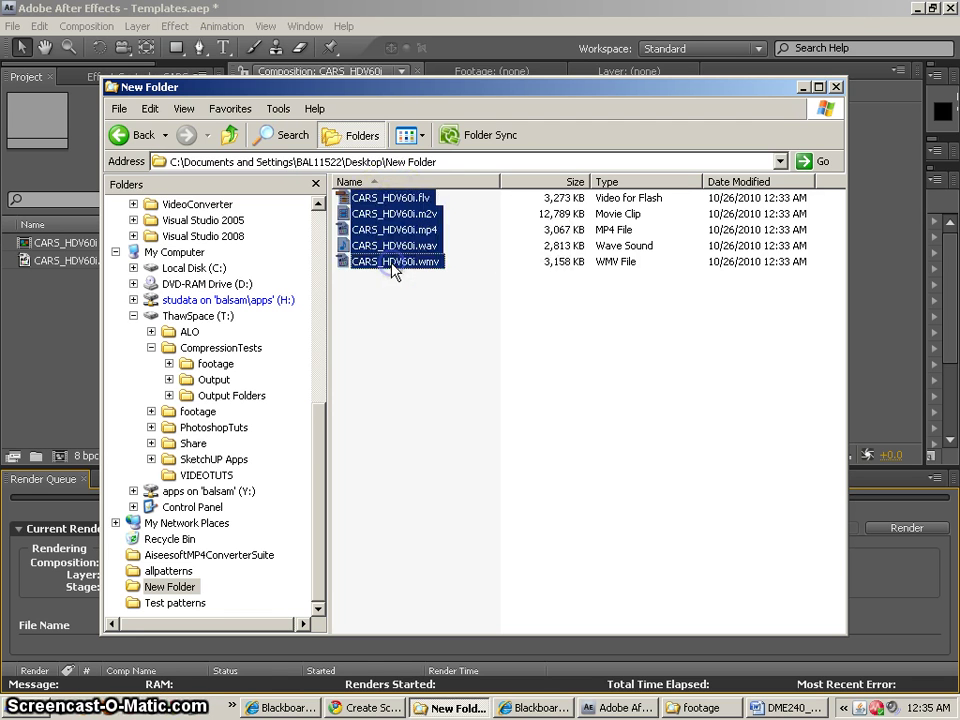
pyautogui.click(169, 379)
pyautogui.moveTo(390, 210); pyautogui.dragTo(258, 420)
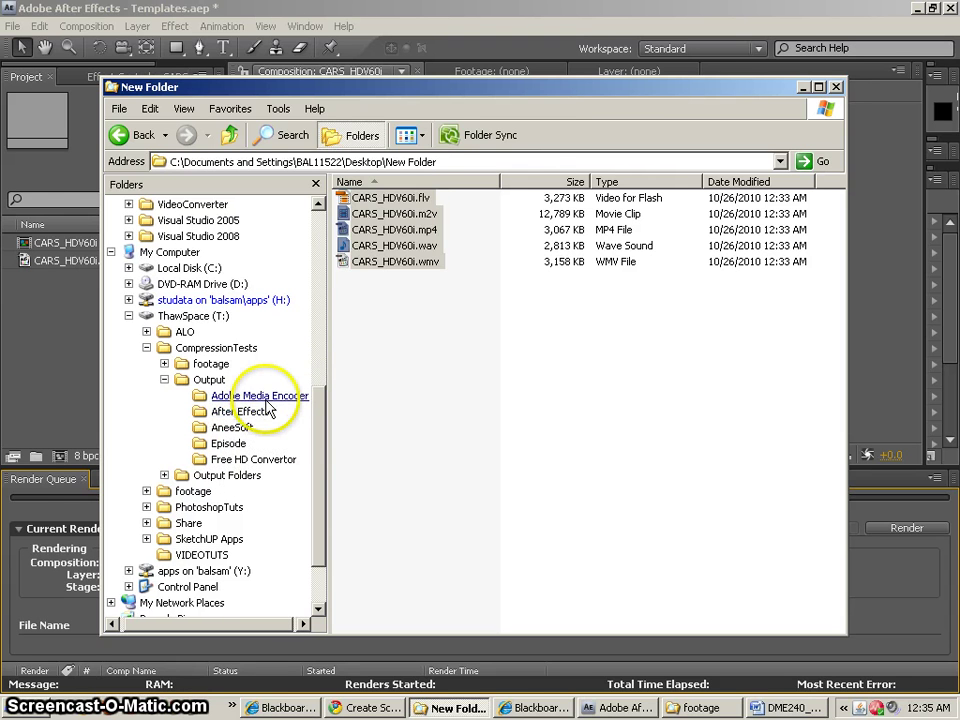
# Step: Delete the copied CARS_HDV60i.wav from the After Effects folder
pyautogui.click(230, 396)
pyautogui.click(245, 414)
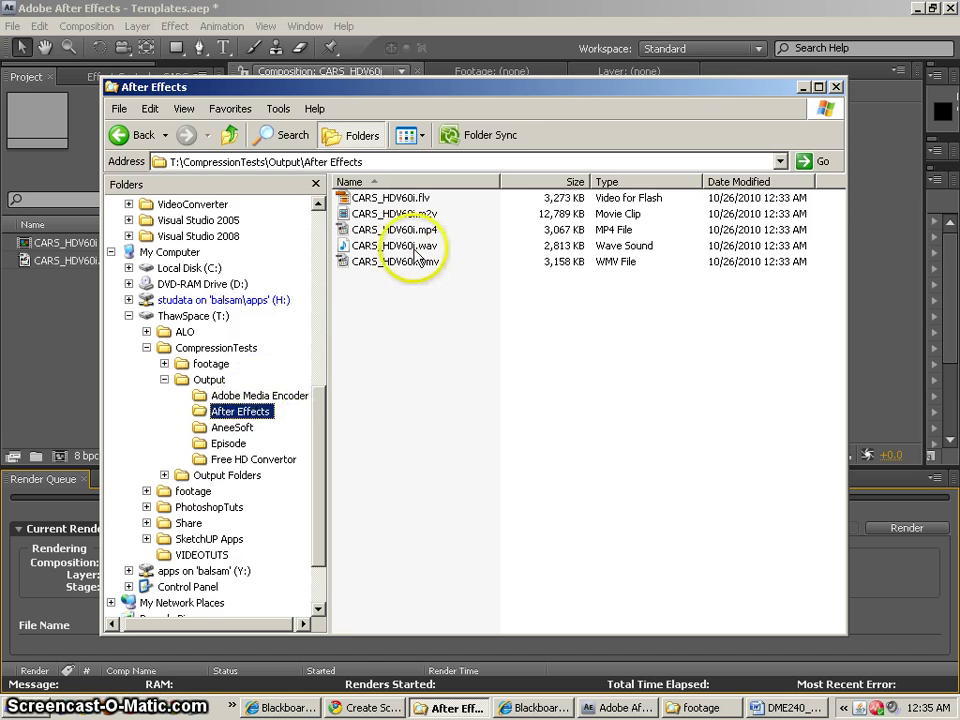
pyautogui.click(396, 245)
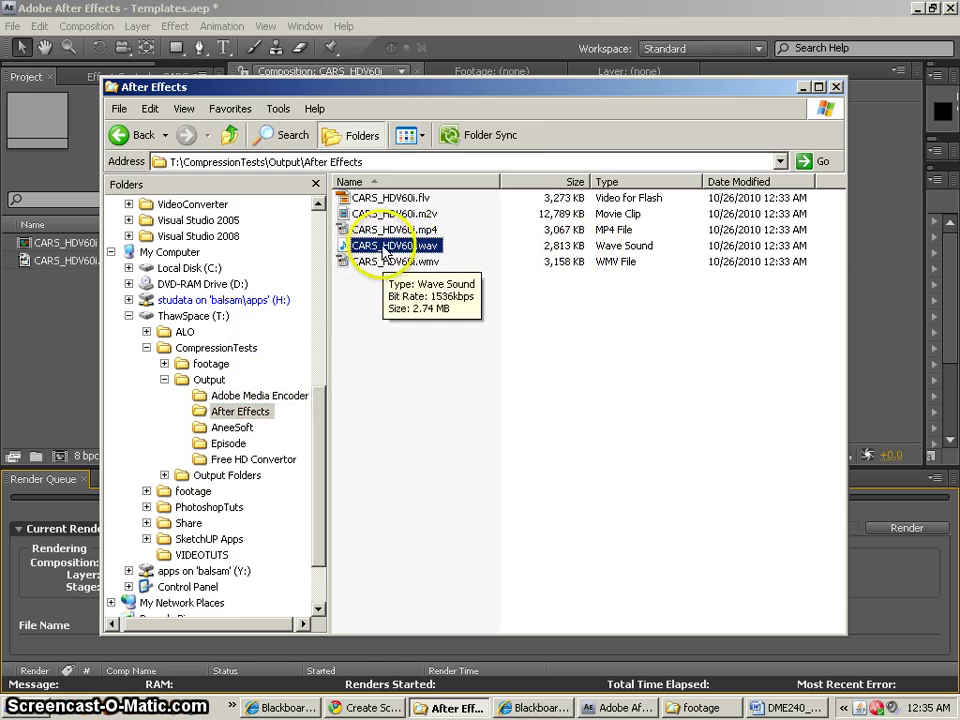
pyautogui.click(343, 250)
pyautogui.press('Delete')
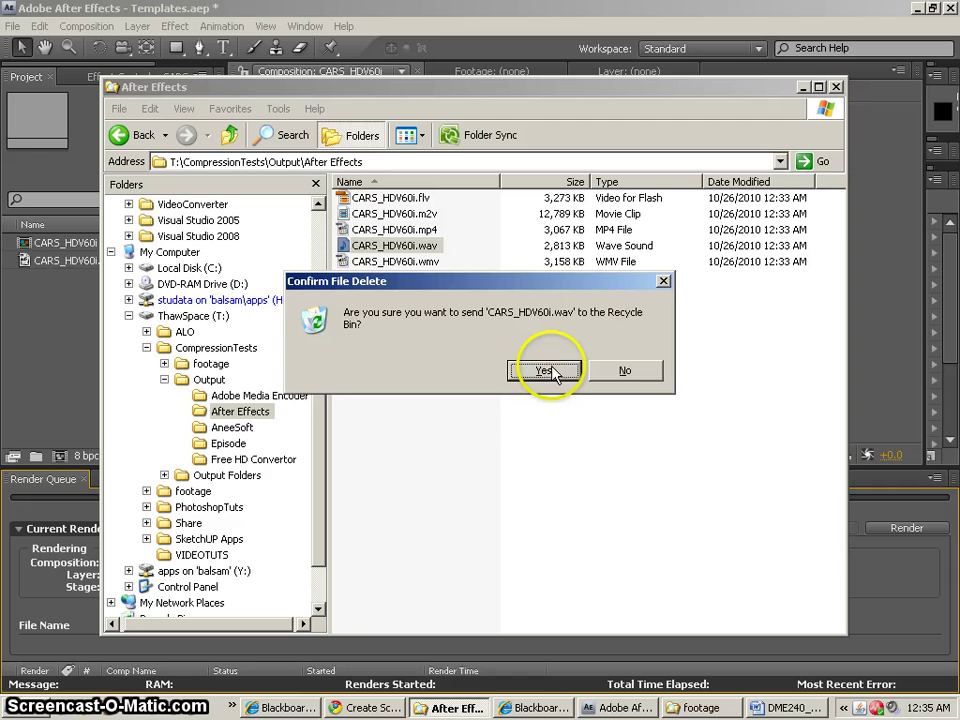
pyautogui.click(546, 369)
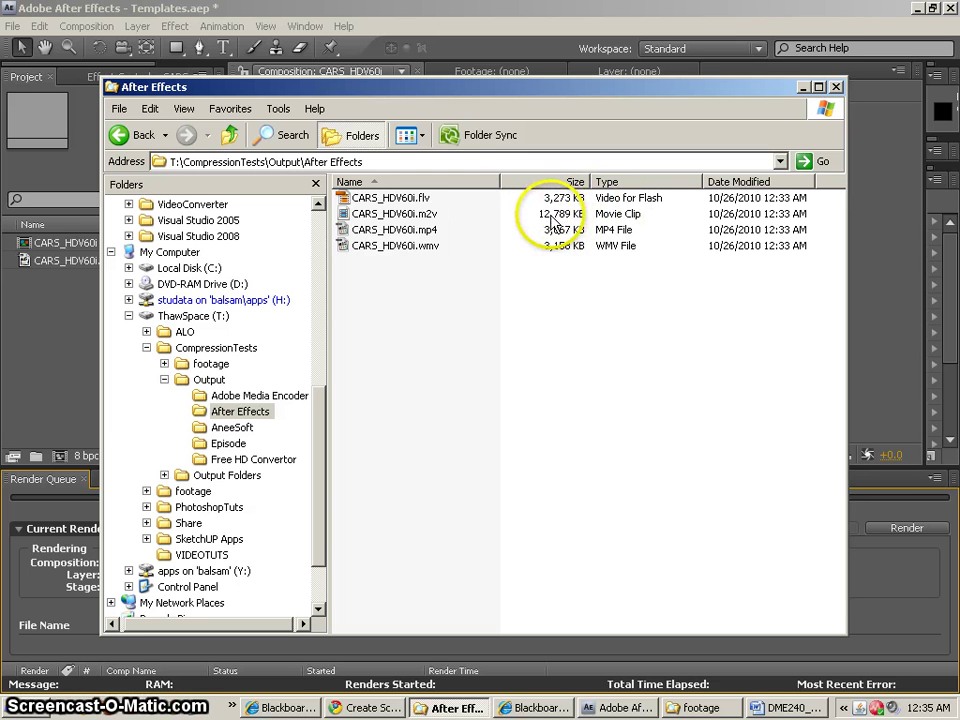
# Step: Compare the After Effects and Adobe Media Encoder folders' files, ending on Adobe Media Encoder
pyautogui.click(294, 395)
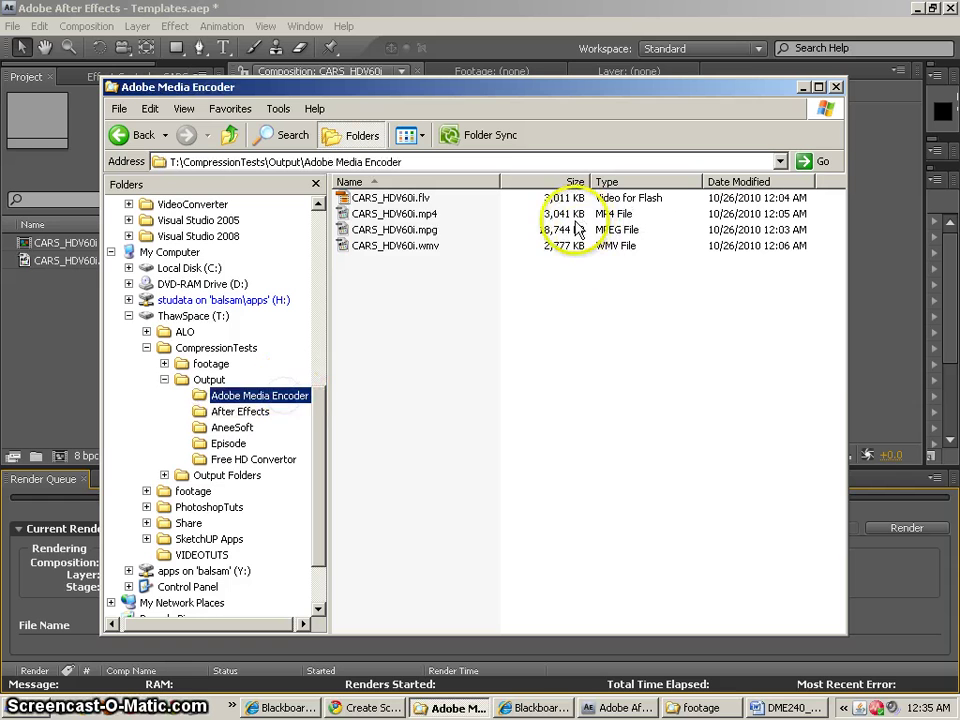
pyautogui.click(407, 232)
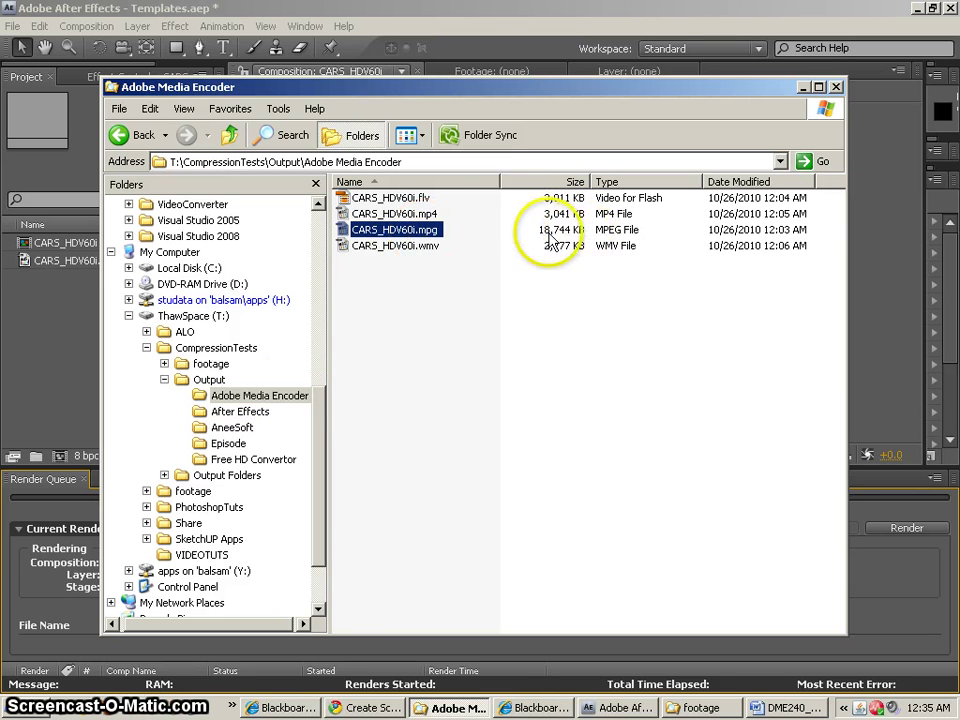
pyautogui.click(262, 414)
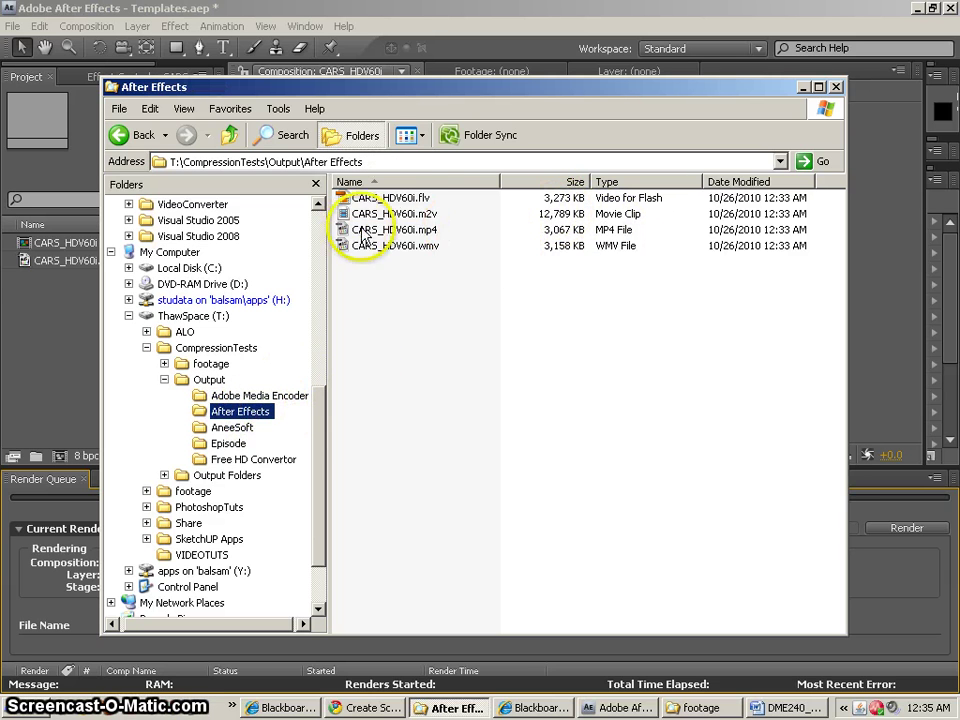
pyautogui.click(395, 199)
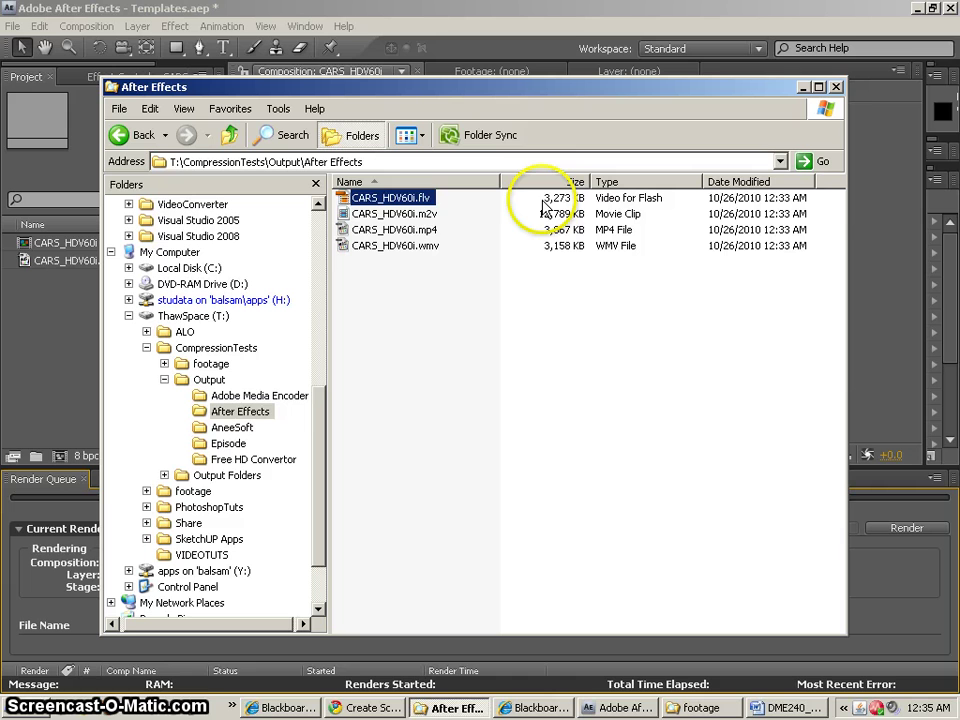
pyautogui.click(245, 396)
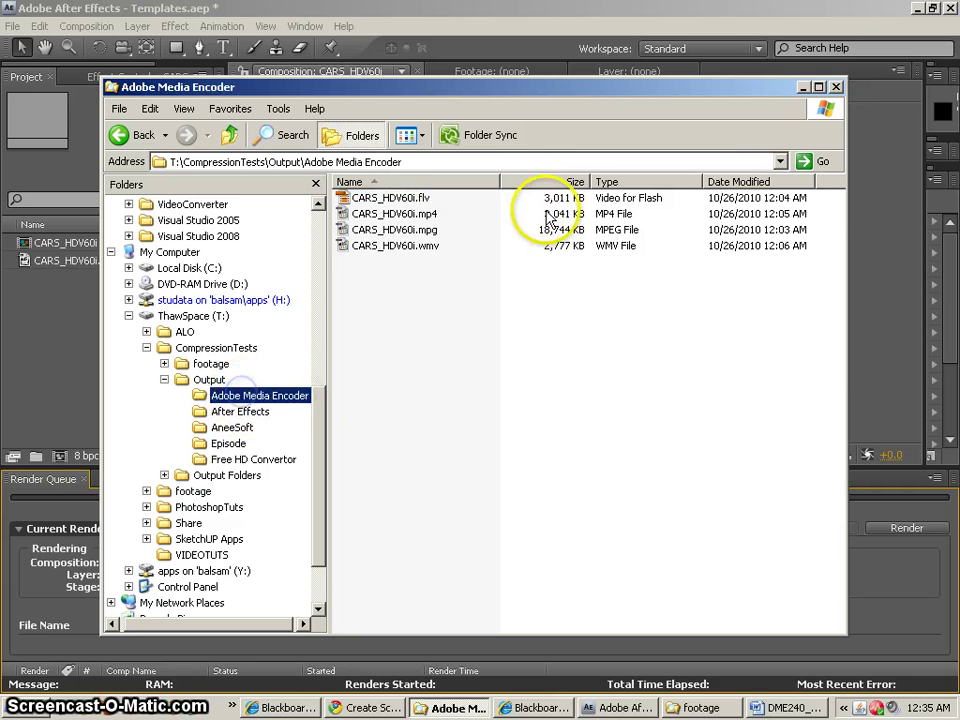
pyautogui.click(432, 200)
pyautogui.click(569, 205)
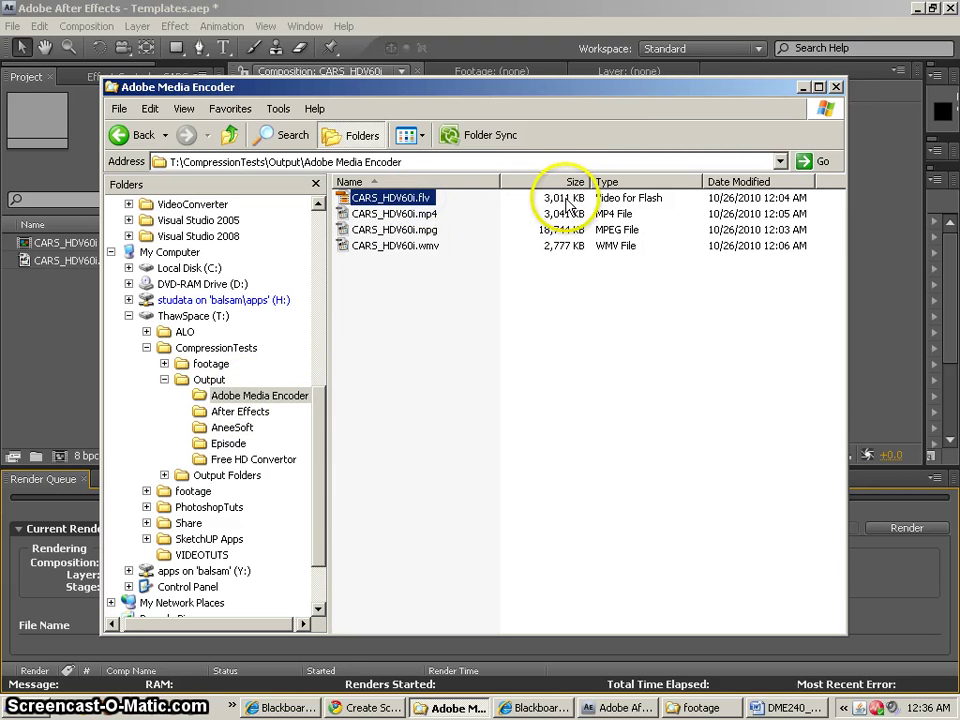
# Step: Play the Media Encoder CARS_HDV60i.mpg in Media Player Classic, pausing and seeking back
pyautogui.doubleClick(395, 230)
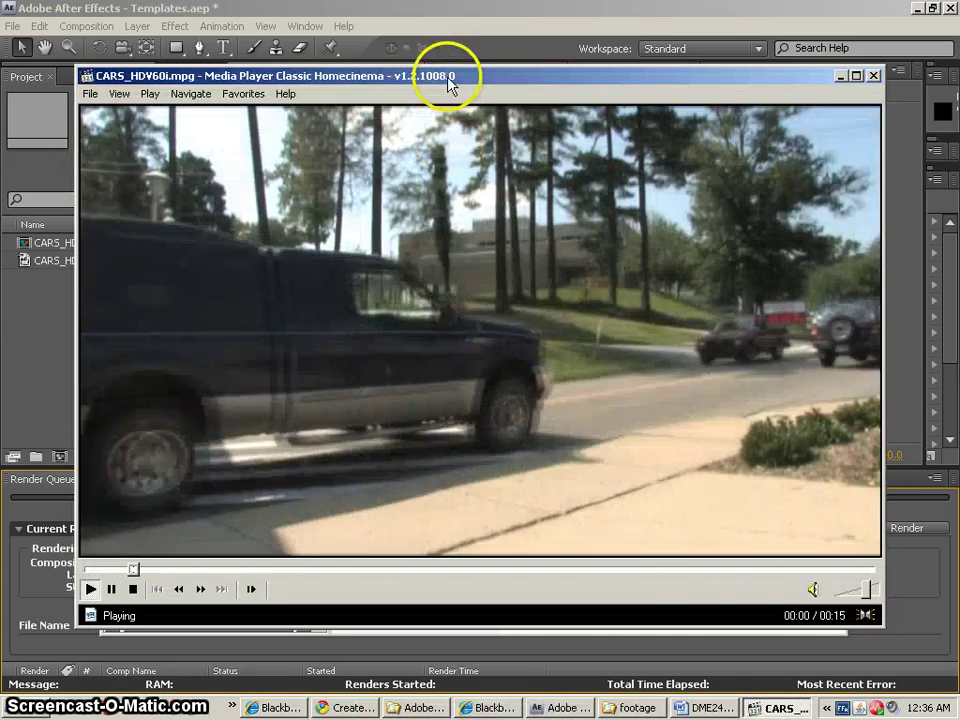
pyautogui.moveTo(450, 82); pyautogui.dragTo(648, 86)
pyautogui.click(258, 412)
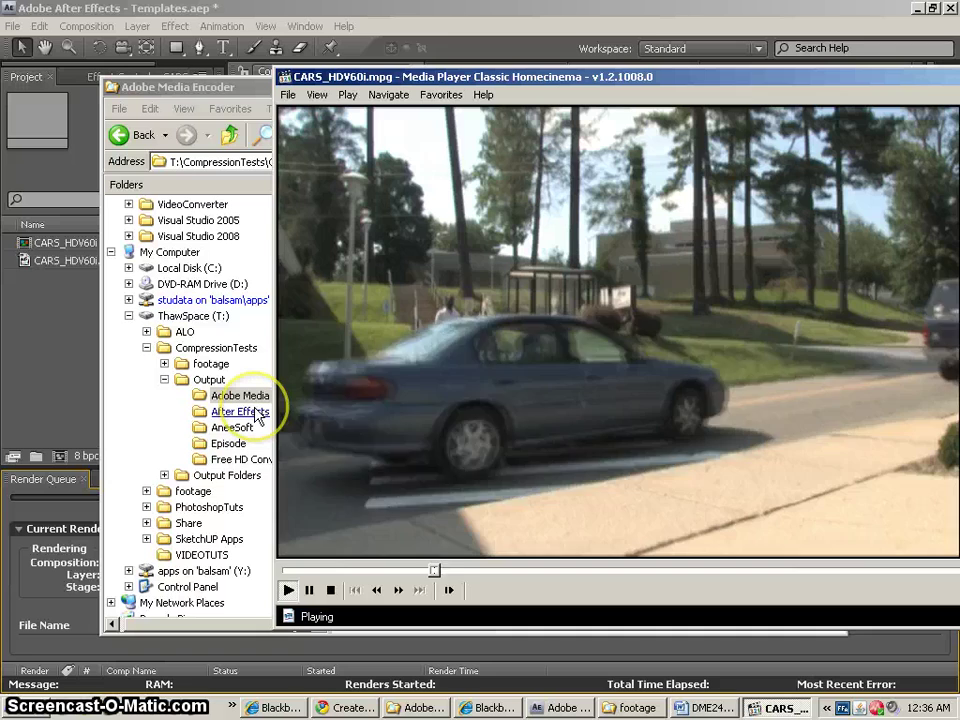
pyautogui.click(611, 476)
pyautogui.moveTo(476, 568); pyautogui.dragTo(392, 566)
pyautogui.click(638, 82)
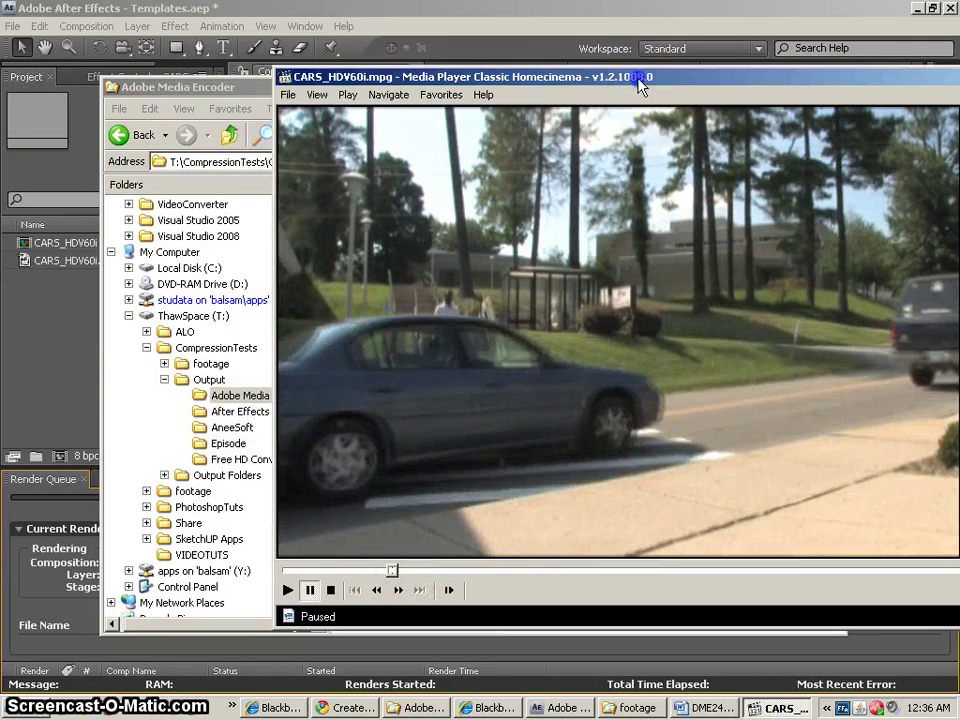
pyautogui.moveTo(638, 82); pyautogui.dragTo(497, 336)
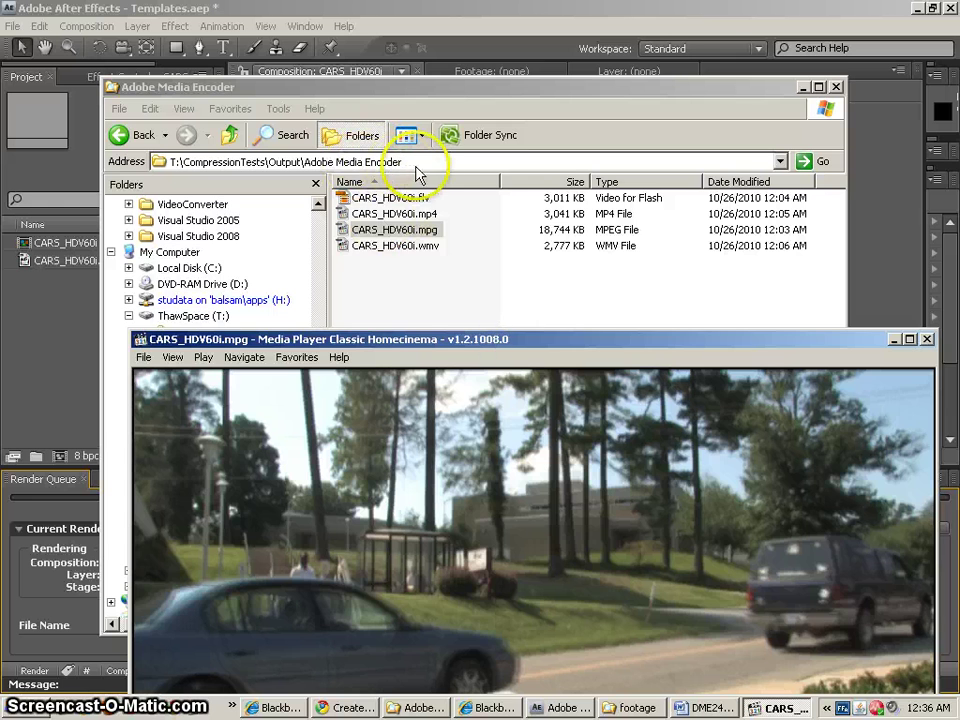
pyautogui.moveTo(415, 339); pyautogui.dragTo(496, 75)
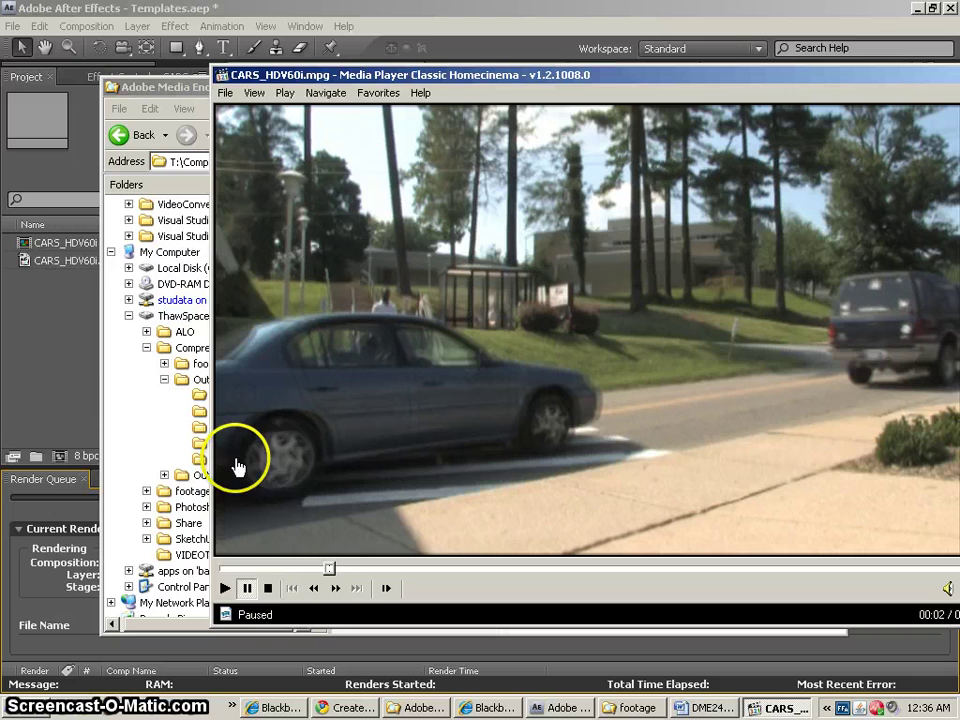
pyautogui.moveTo(463, 75); pyautogui.dragTo(580, 67)
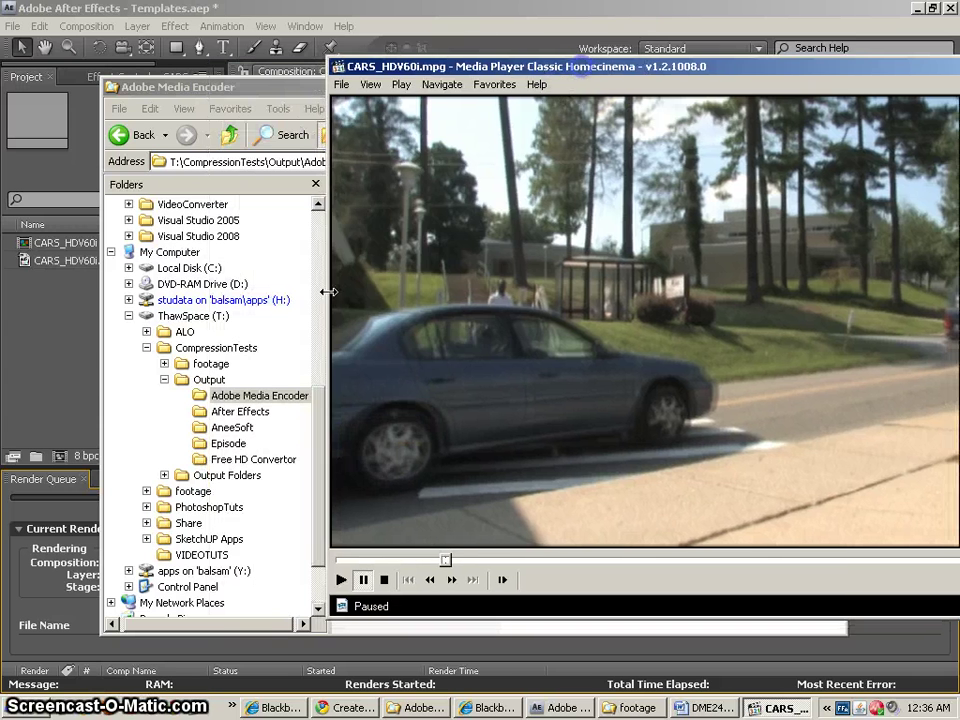
# Step: Play the After Effects CARS_HDV60i.m2v, then pause and rewind it to the start
pyautogui.click(225, 411)
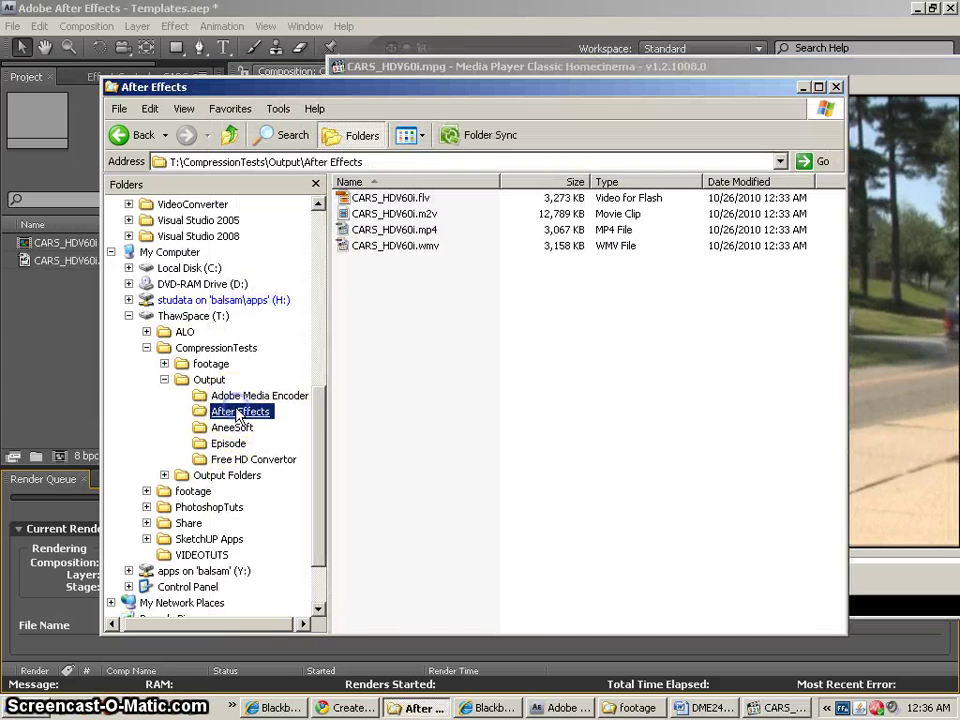
pyautogui.doubleClick(390, 214)
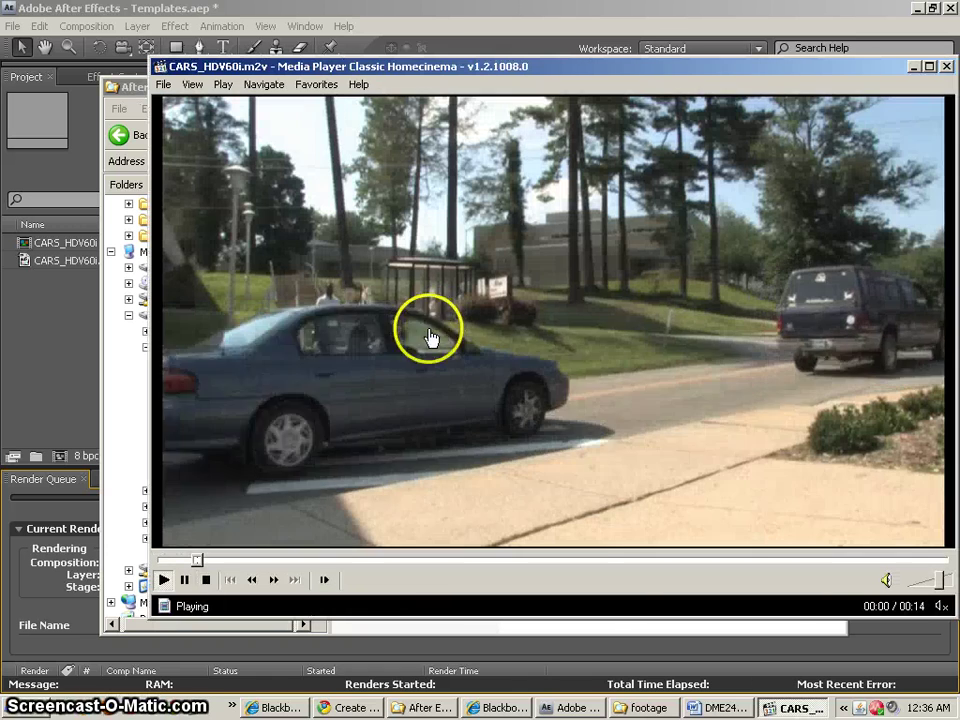
pyautogui.press('space')
pyautogui.click(218, 564)
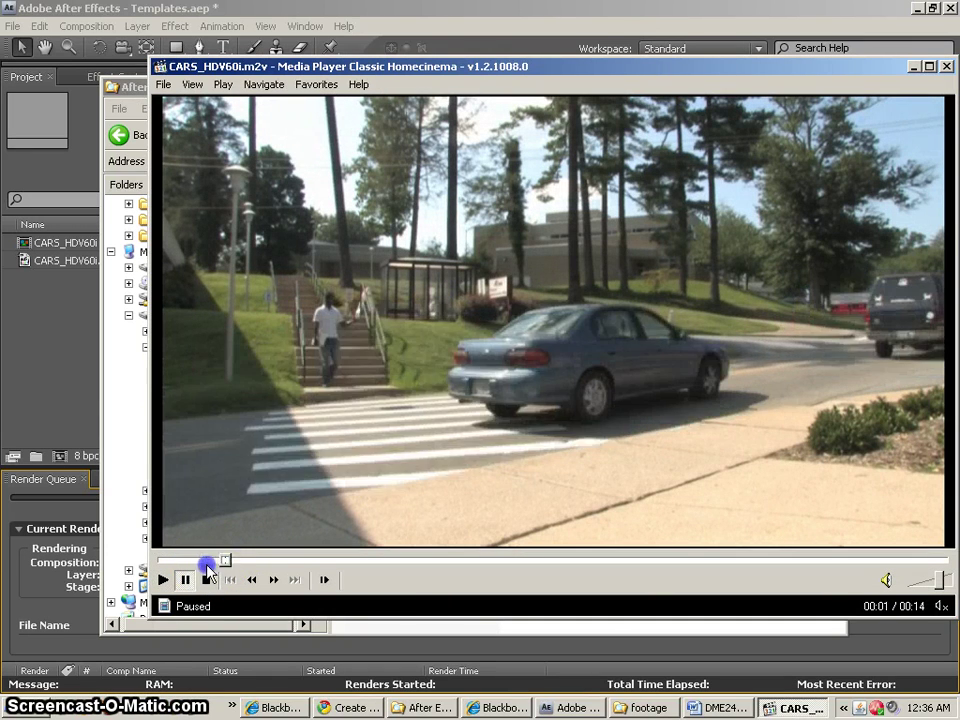
pyautogui.moveTo(207, 569); pyautogui.dragTo(197, 569)
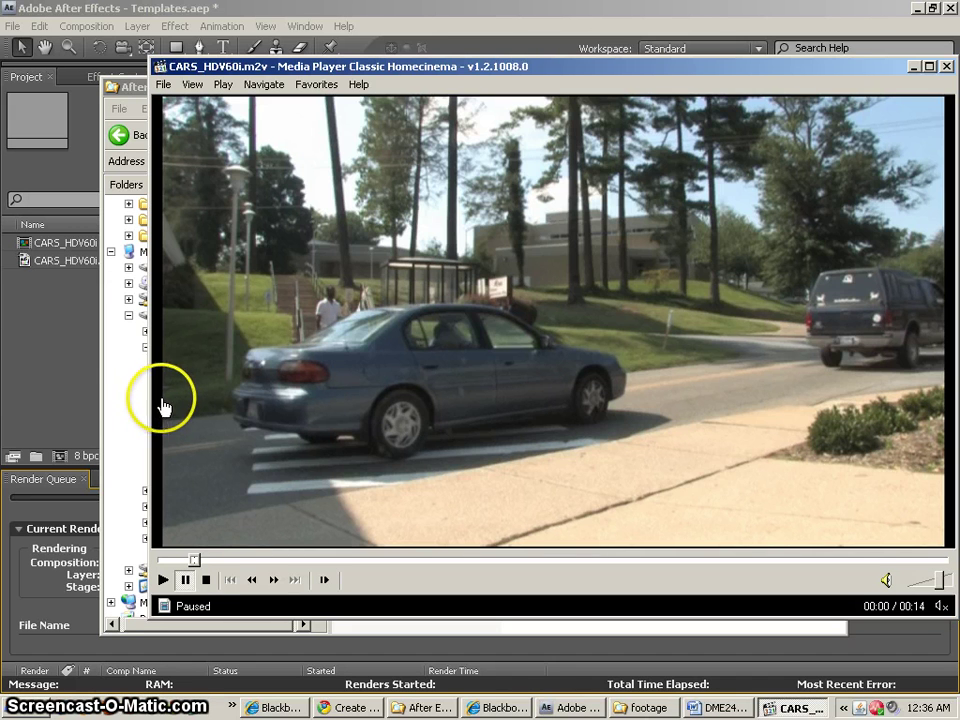
# Step: Enlarge the Render Queue and expand the FLV 640x360 Output Module details
pyautogui.click(42, 286)
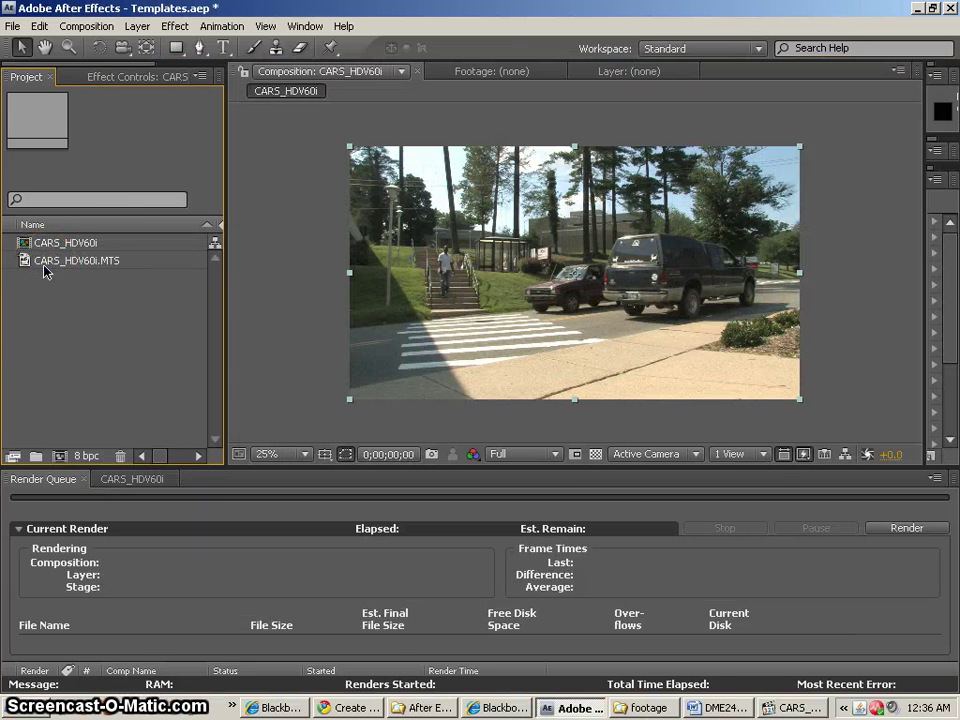
pyautogui.moveTo(167, 470); pyautogui.dragTo(201, 280)
pyautogui.click(171, 579)
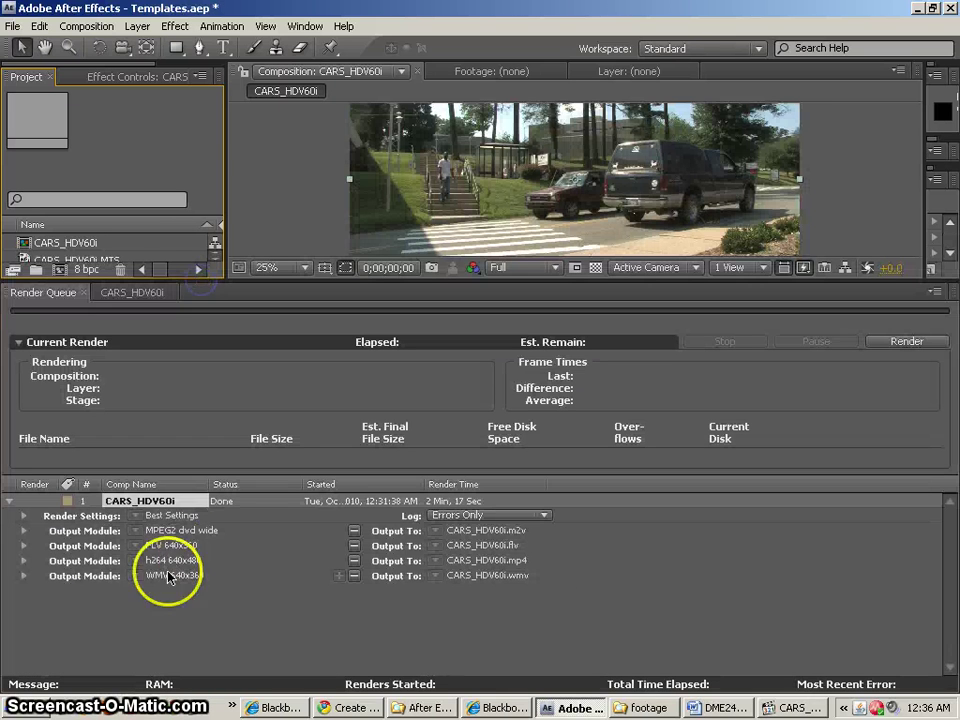
pyautogui.click(10, 550)
pyautogui.click(23, 546)
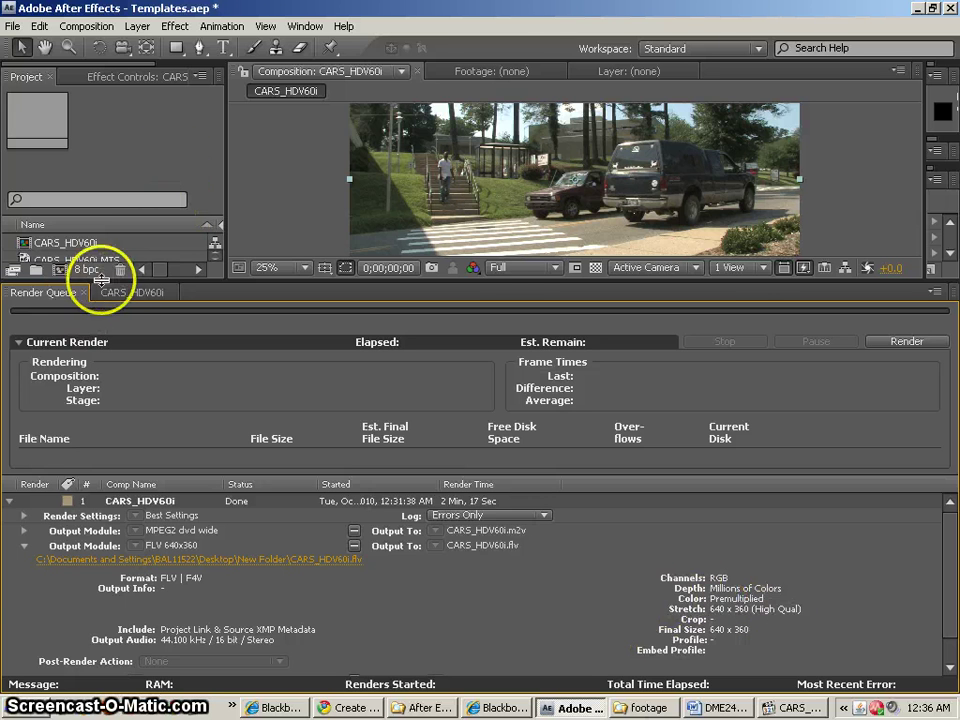
pyautogui.moveTo(101, 279); pyautogui.dragTo(98, 457)
# Step: Create Comp 1 from the NTSC DV Widescreen preset and add CARS_HDV60i as its layer
pyautogui.click(60, 457)
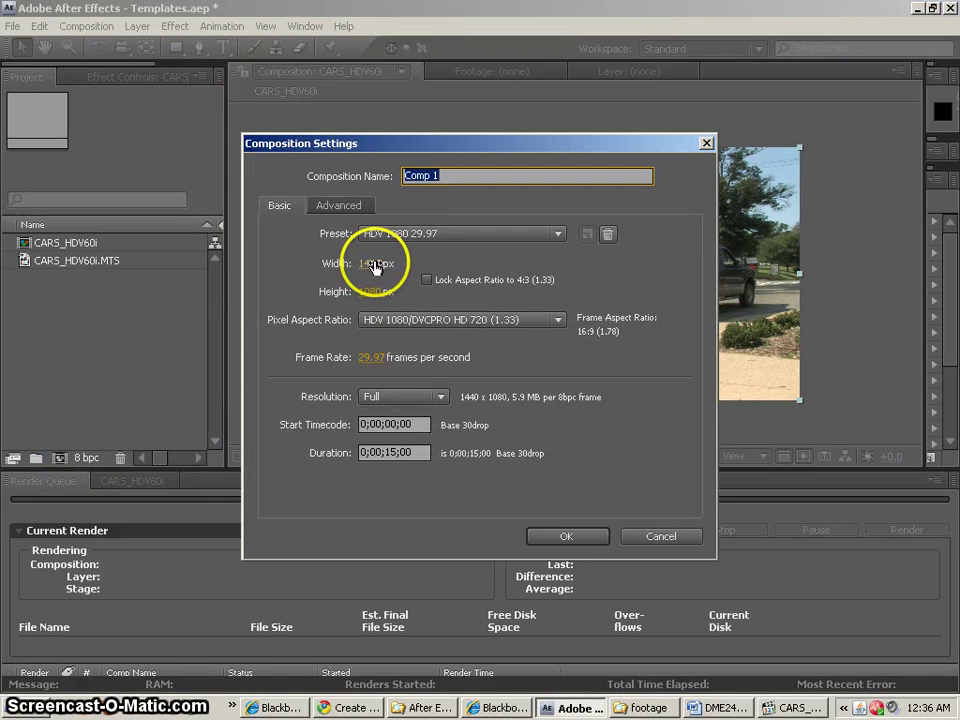
pyautogui.click(370, 263)
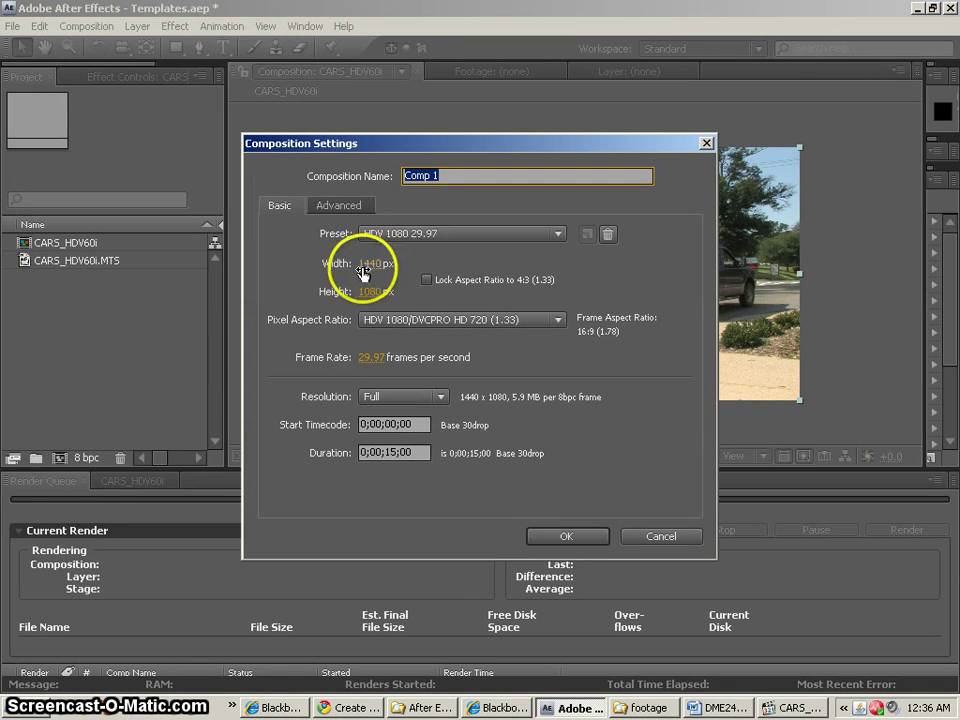
pyautogui.click(559, 234)
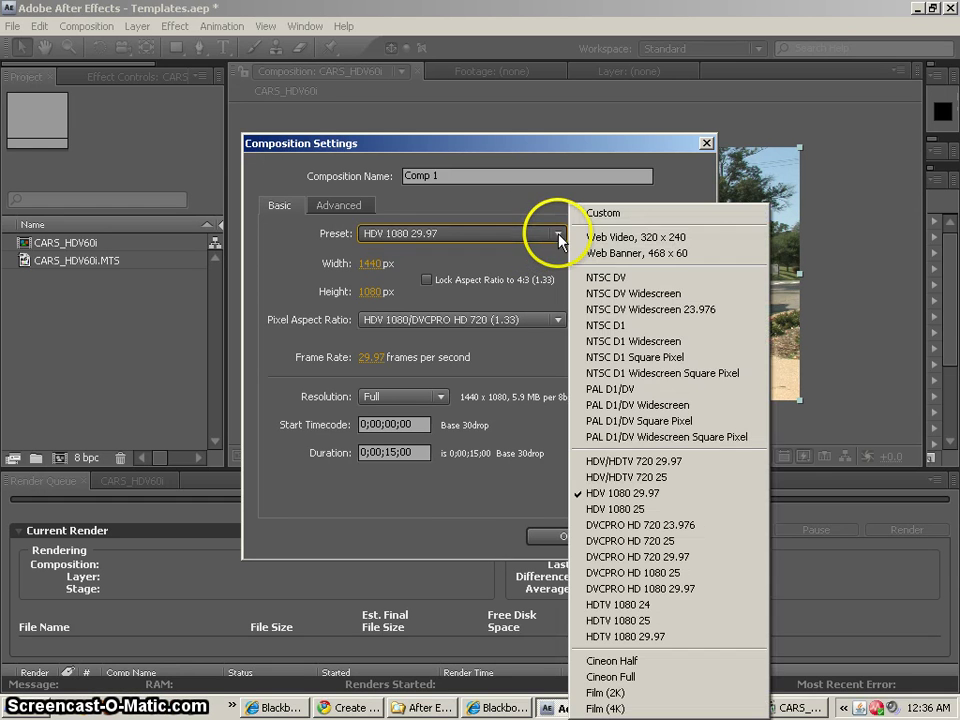
pyautogui.click(615, 293)
pyautogui.click(411, 453)
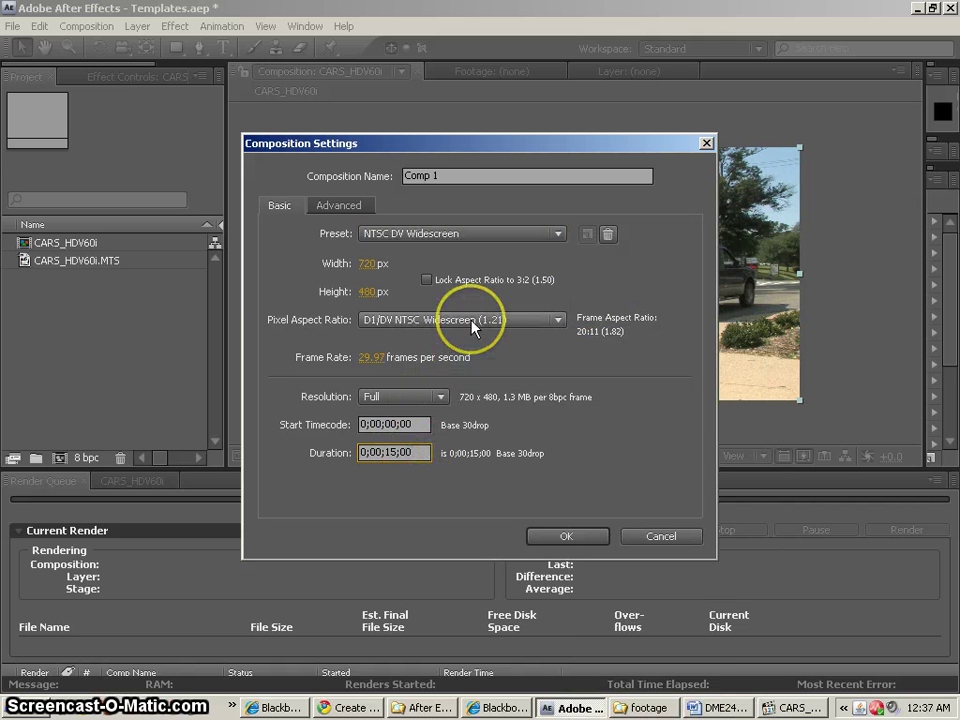
pyautogui.click(560, 537)
pyautogui.moveTo(34, 244); pyautogui.dragTo(25, 278)
pyautogui.click(588, 283)
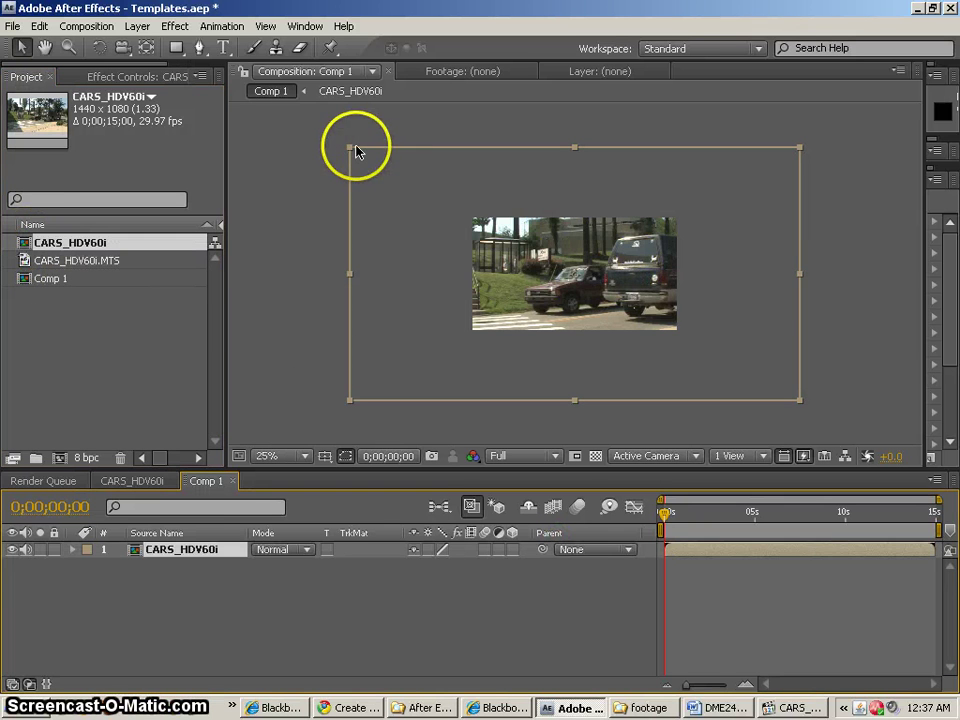
# Step: Fit the CARS_HDV60i layer to the comp with Ctrl+Alt+F and zoom to 50%
pyautogui.moveTo(349, 147); pyautogui.dragTo(460, 210)
pyautogui.hotkey('ctrl', 'alt', 'f')
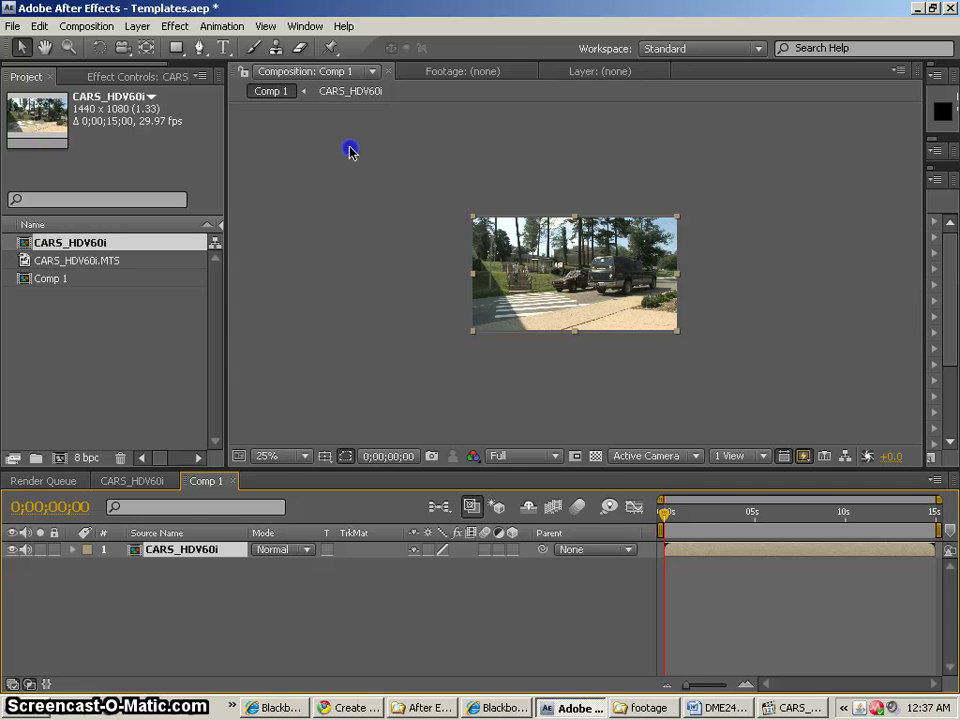
pyautogui.press('.')
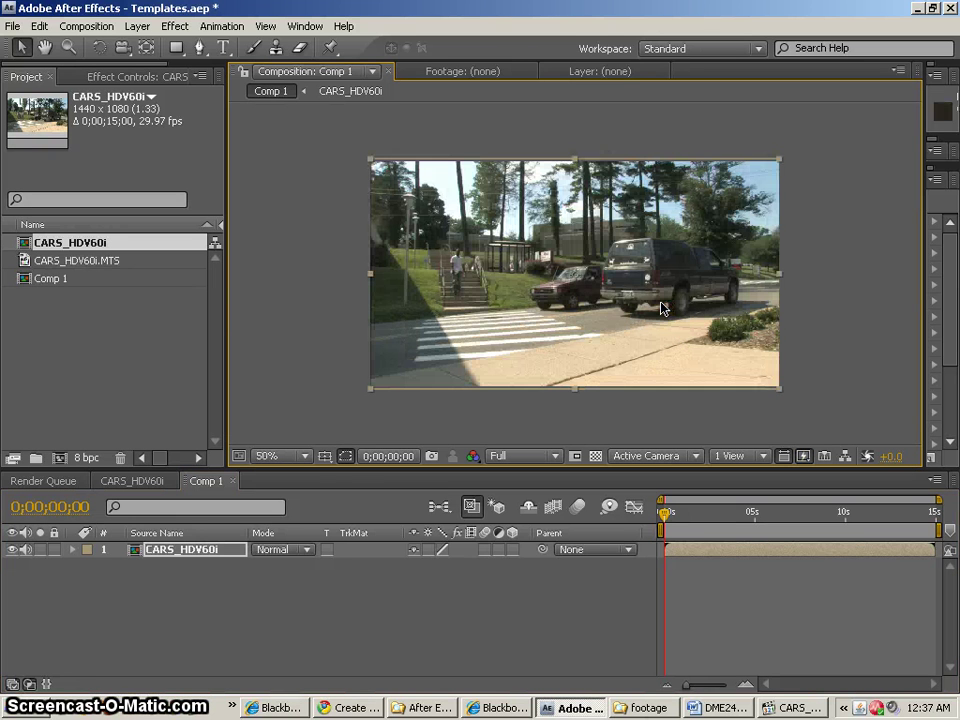
pyautogui.click(373, 163)
pyautogui.moveTo(373, 163); pyautogui.dragTo(375, 162)
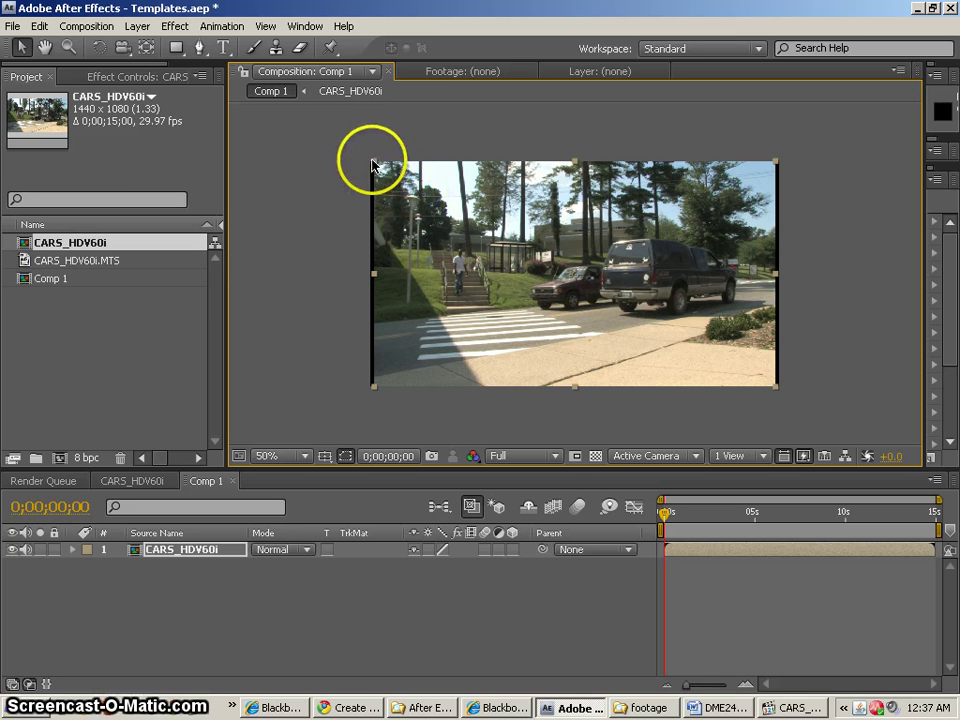
pyautogui.moveTo(374, 163); pyautogui.dragTo(373, 163)
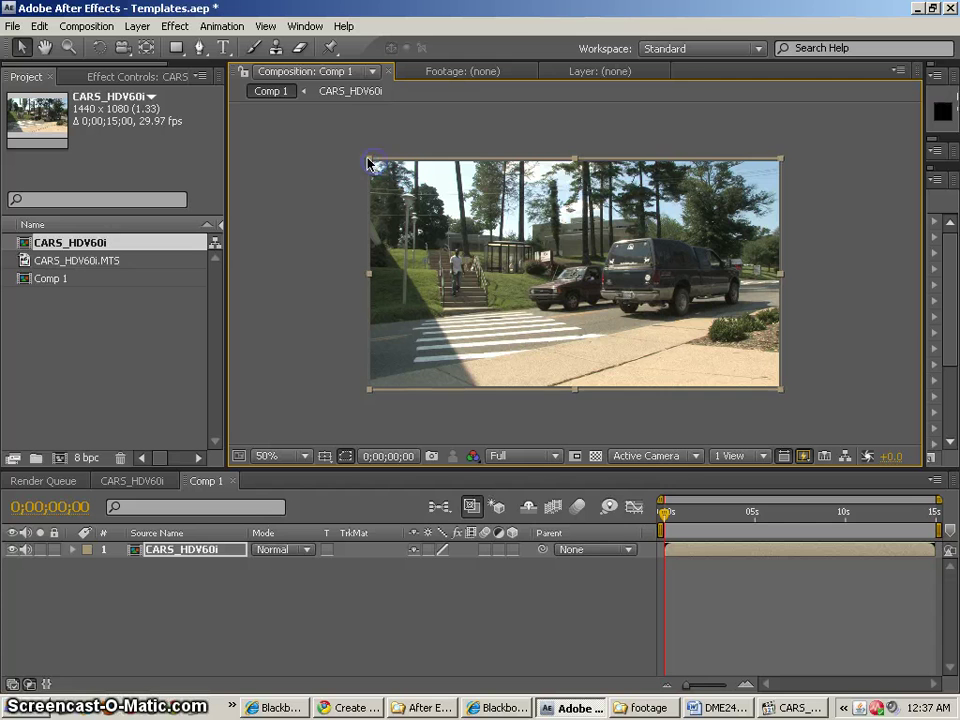
pyautogui.click(317, 192)
# Step: Reveal the layer's Scale and set it to 44.0%, then 46.0%
pyautogui.click(497, 215)
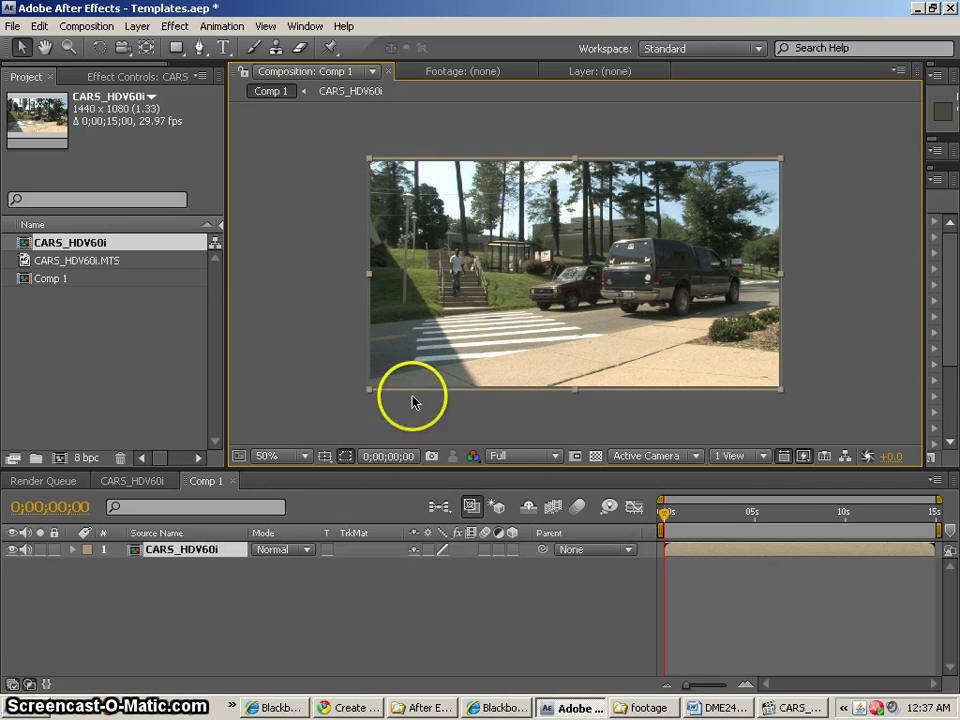
pyautogui.press('s')
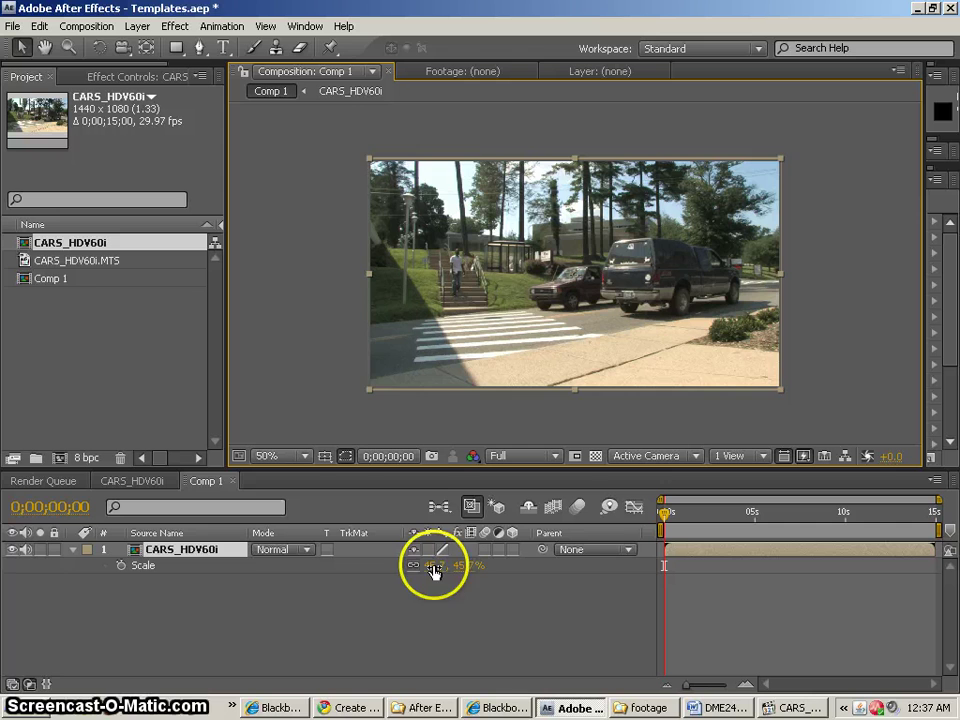
pyautogui.moveTo(434, 572); pyautogui.dragTo(432, 572)
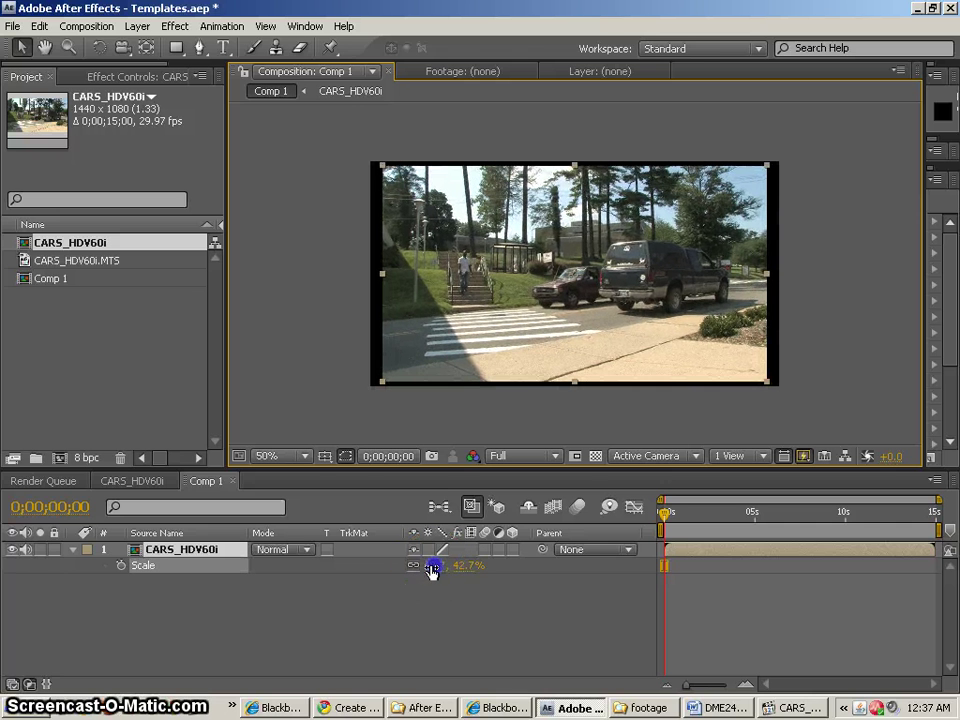
pyautogui.click(432, 572)
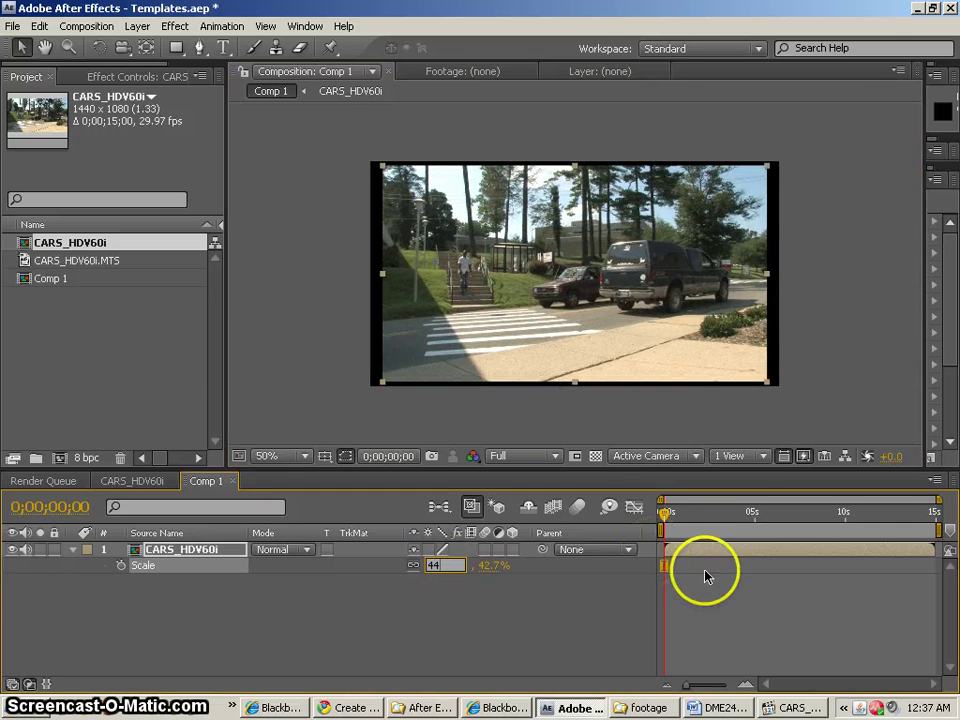
pyautogui.press('Return')
pyautogui.click(568, 279)
pyautogui.click(469, 613)
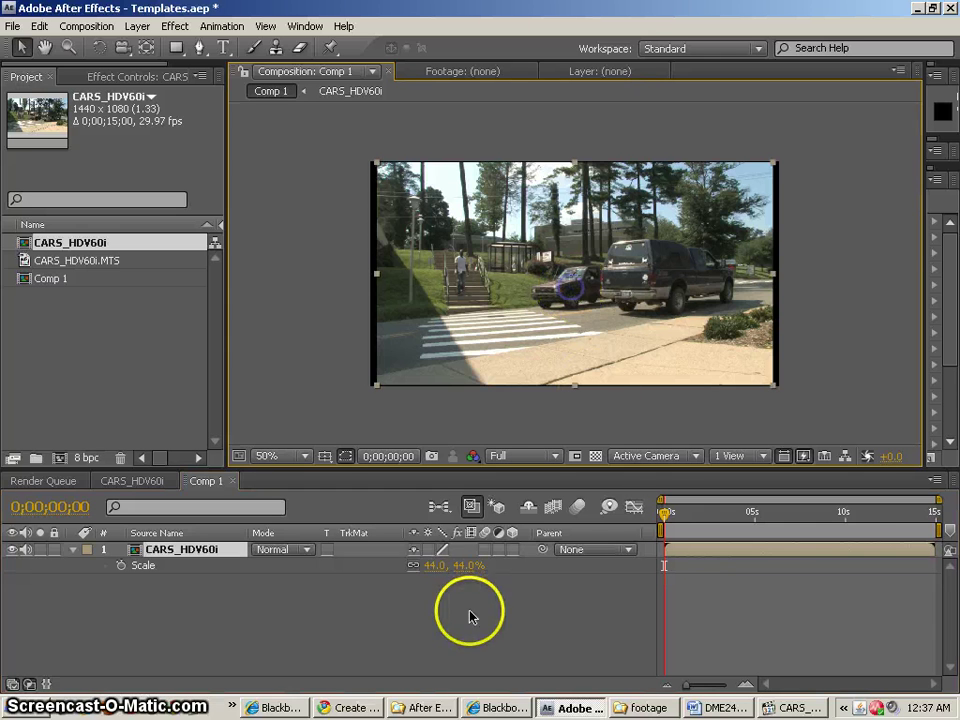
pyautogui.click(440, 570)
pyautogui.moveTo(437, 566); pyautogui.dragTo(437, 566)
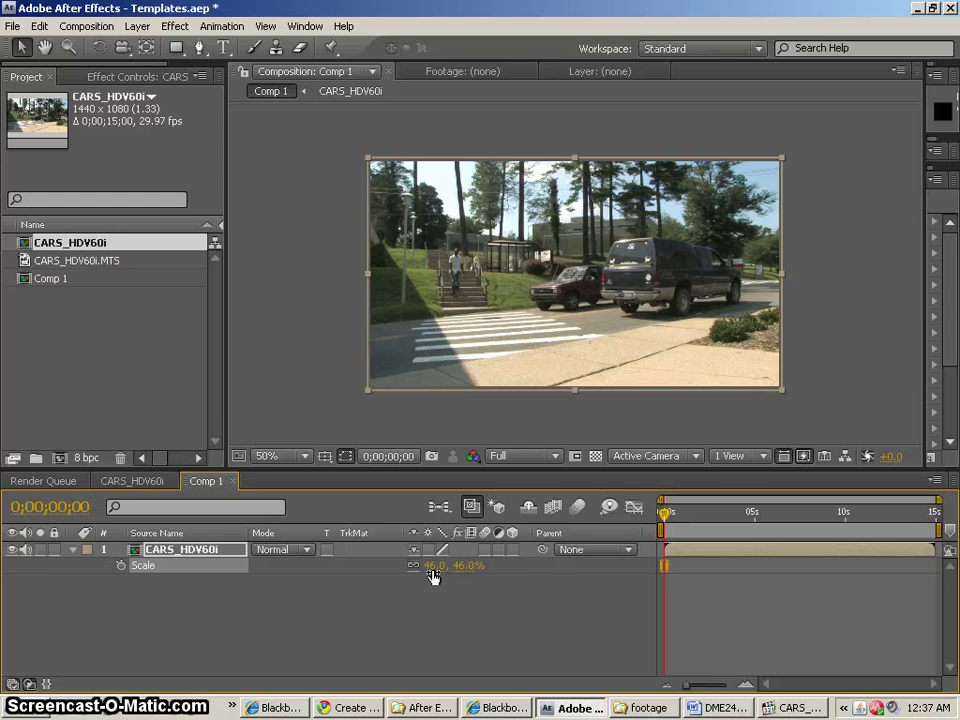
# Step: Try a Scale of 45.0%, then undo back to 46.0%
pyautogui.click(437, 581)
pyautogui.click(436, 566)
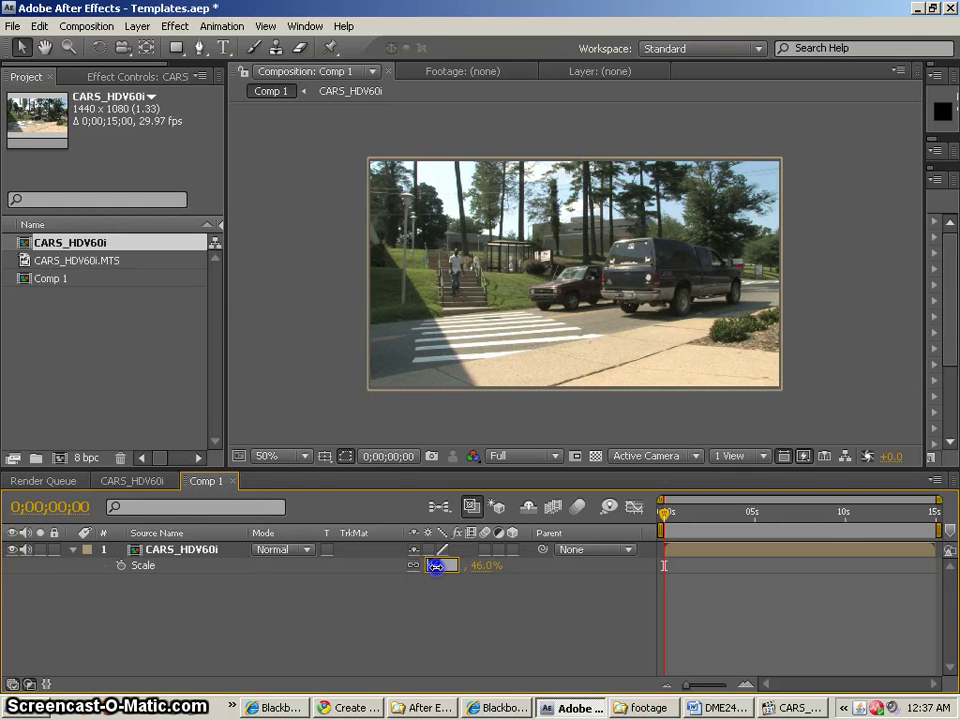
pyautogui.click(880, 336)
pyautogui.click(724, 347)
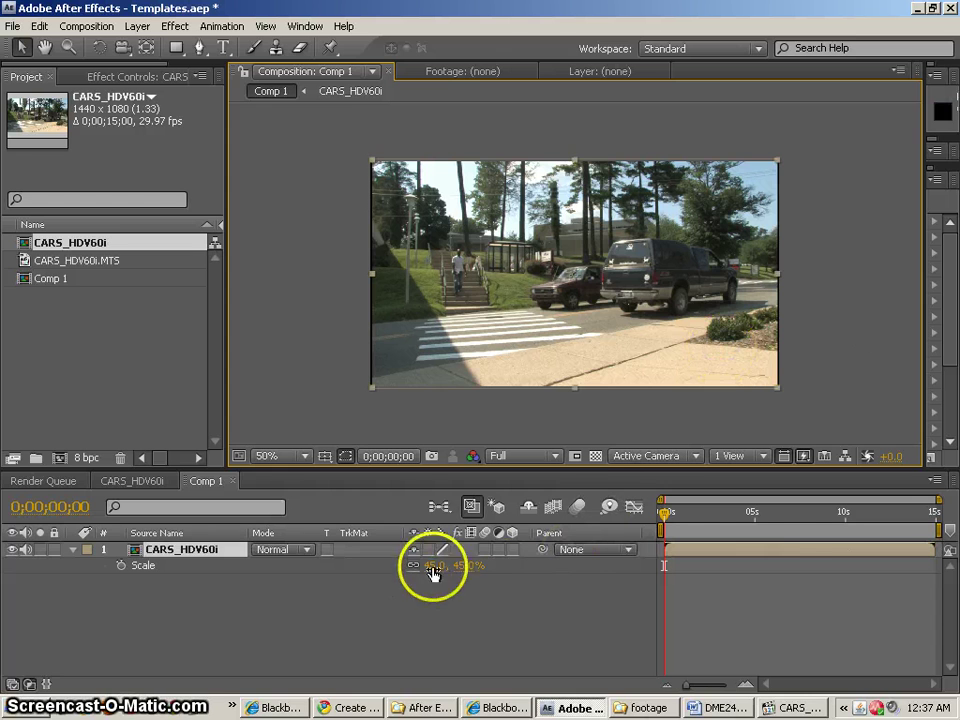
pyautogui.click(829, 553)
pyautogui.hotkey('ctrl', 'z')
pyautogui.click(922, 452)
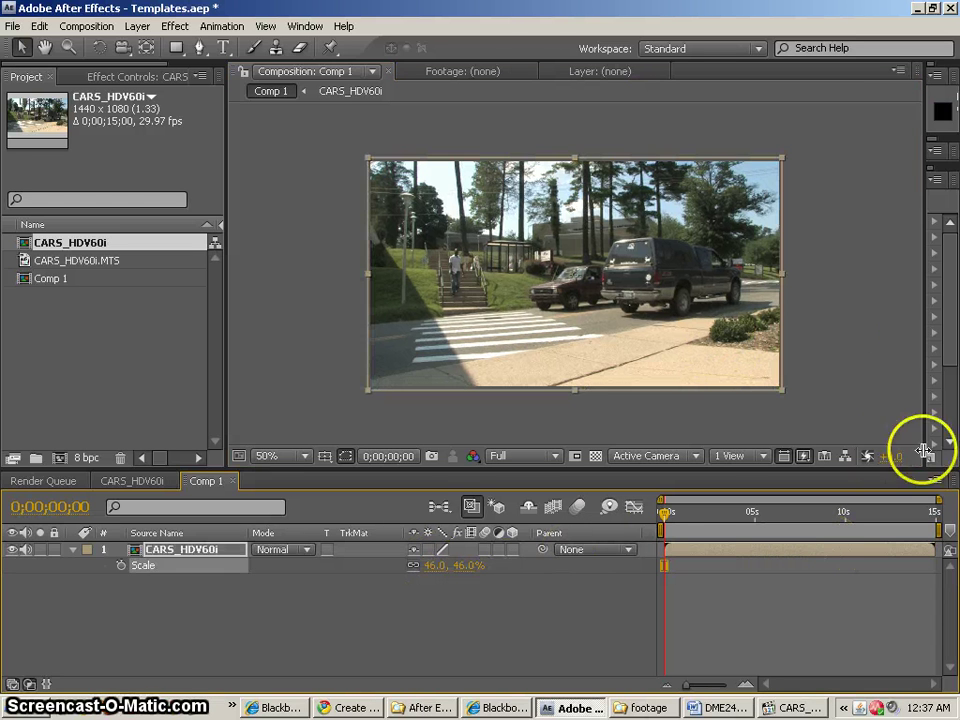
pyautogui.click(846, 328)
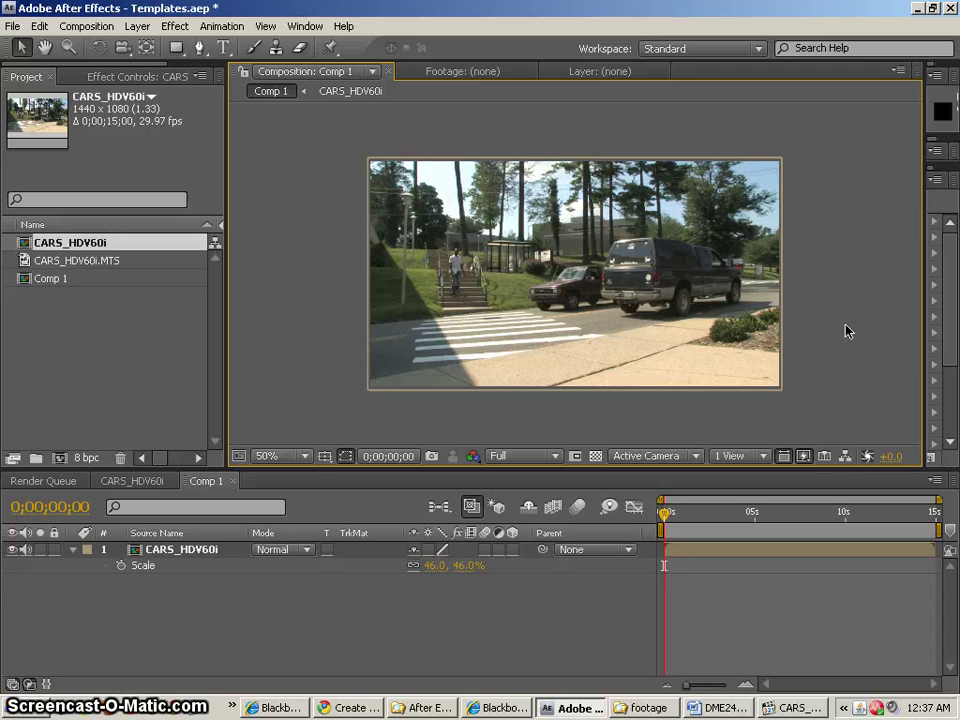
# Step: Stretch the layer to 45.5 x 44.4% Scale to fill Comp 1, then select Comp 1
pyautogui.click(530, 176)
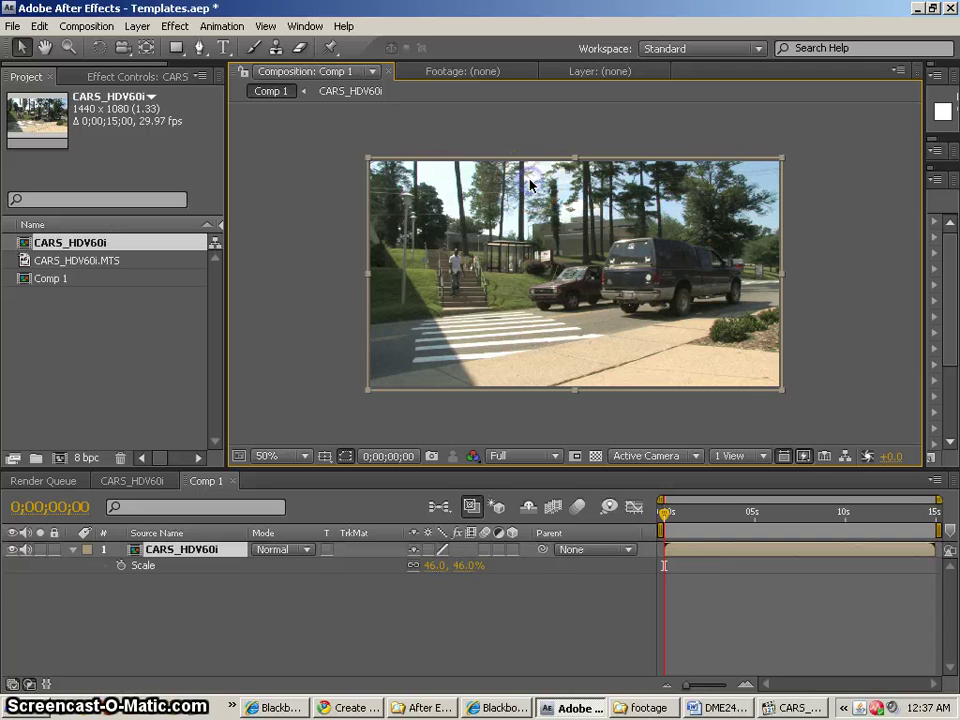
pyautogui.hotkey('ctrl', 'z')
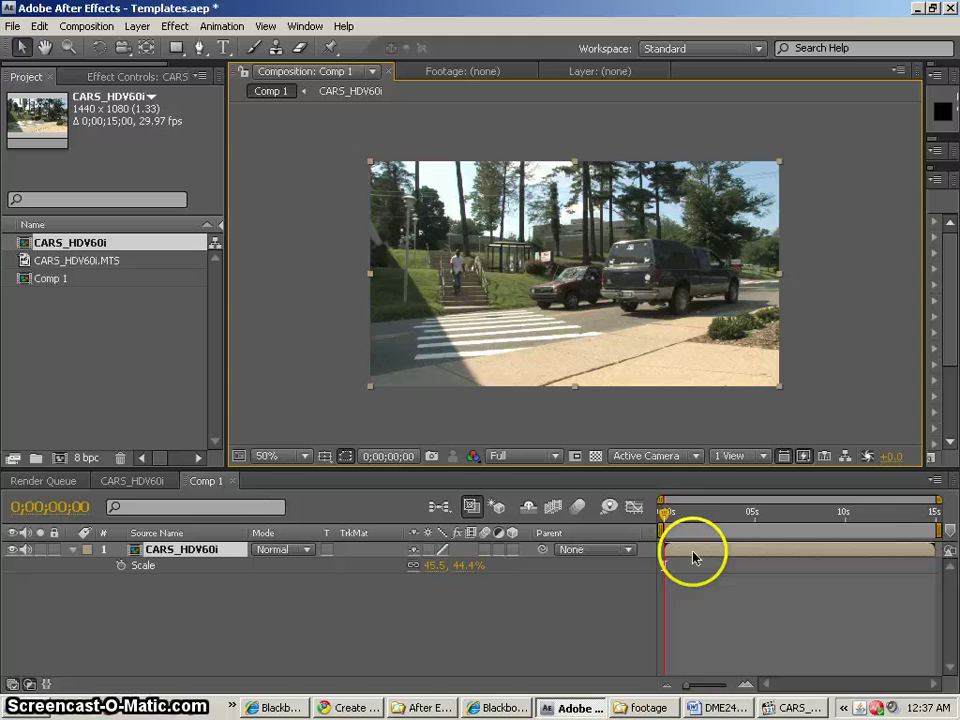
pyautogui.moveTo(661, 514); pyautogui.dragTo(744, 516)
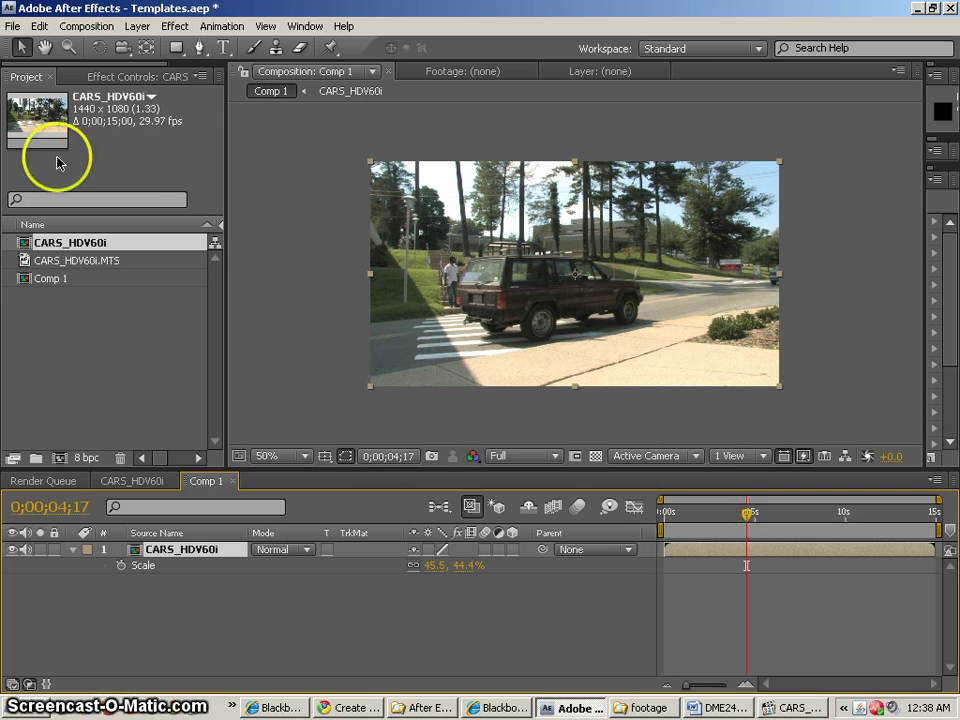
pyautogui.click(40, 281)
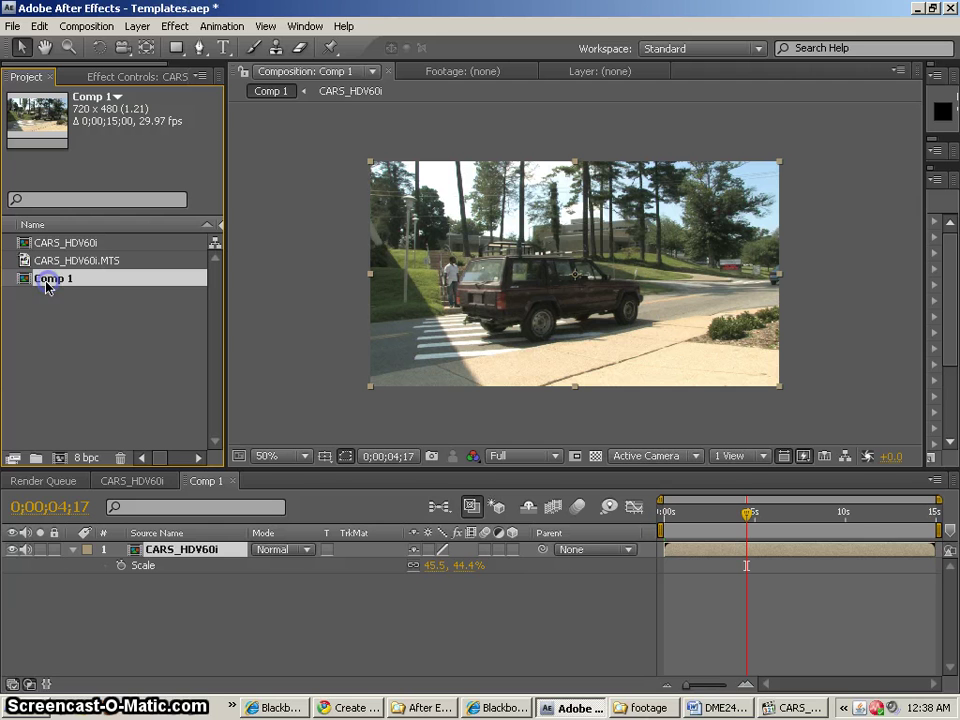
pyautogui.click(27, 282)
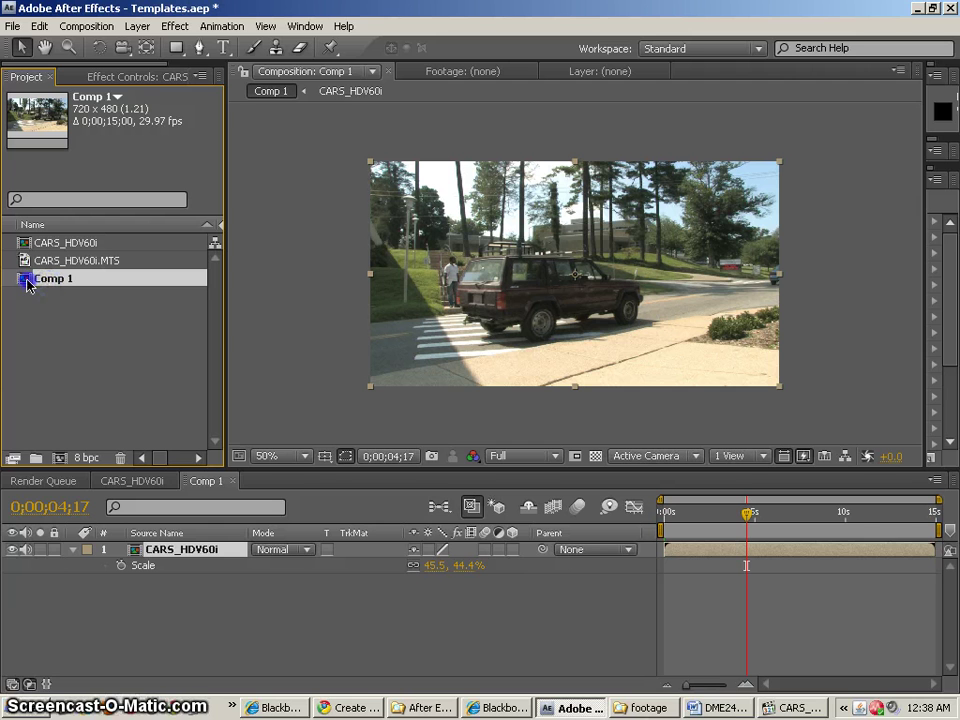
pyautogui.click(332, 325)
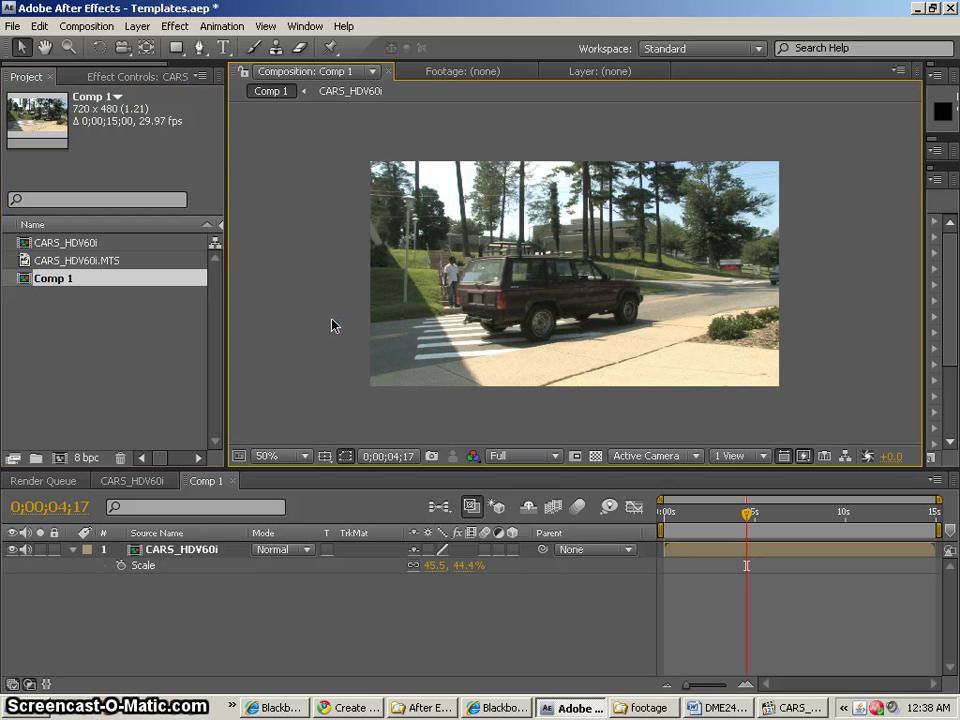
pyautogui.click(56, 280)
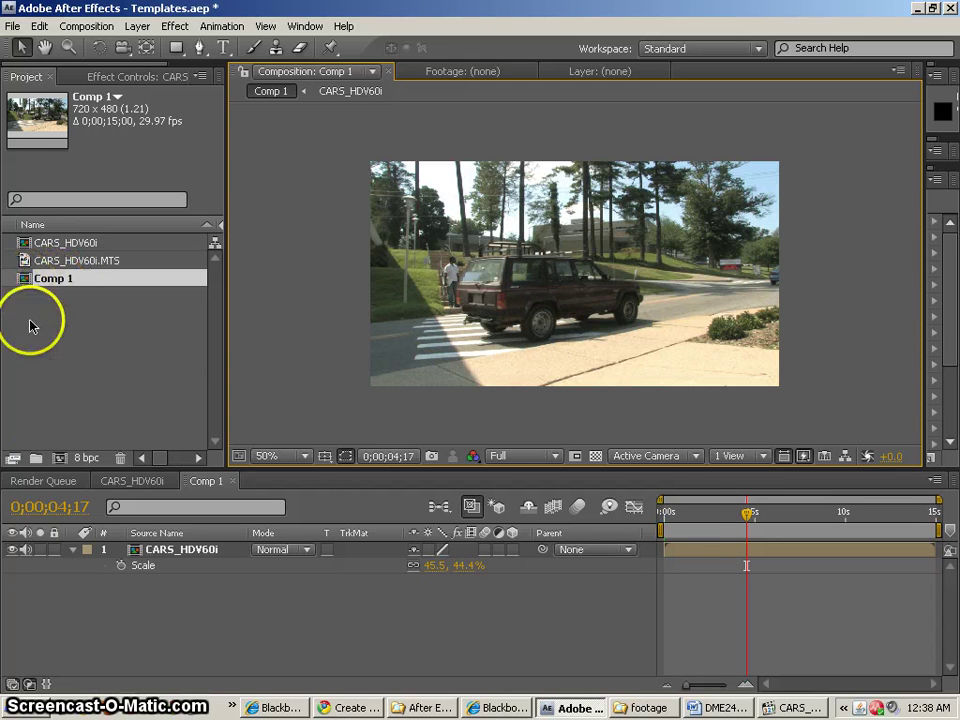
# Step: Create Comp 2 at 640x360 with Square Pixels and 30 fps
pyautogui.click(59, 457)
pyautogui.click(368, 263)
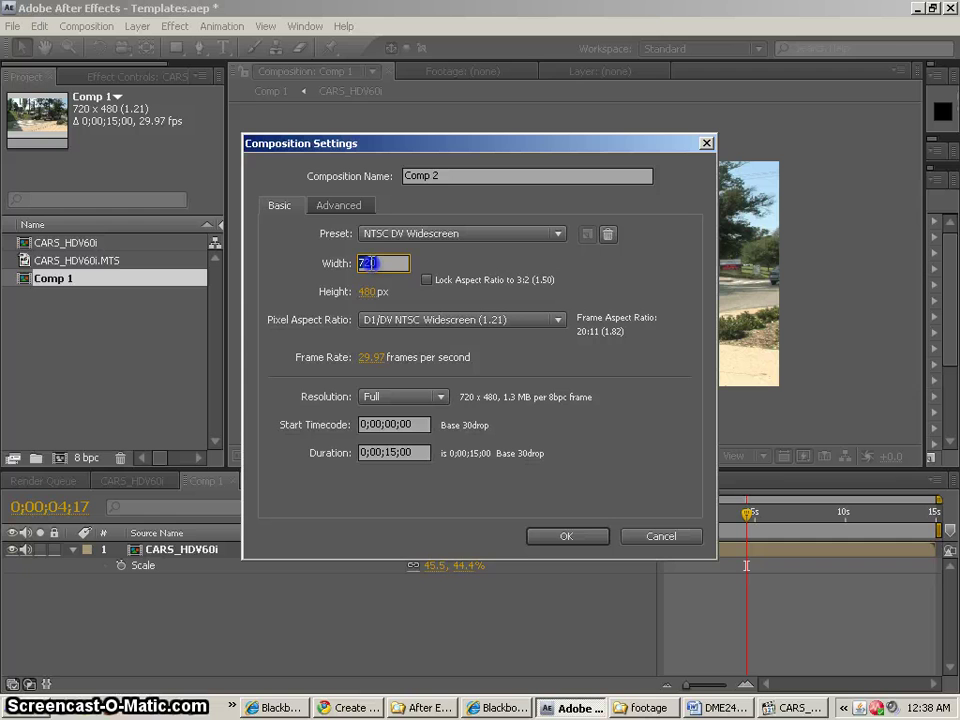
pyautogui.write('360')
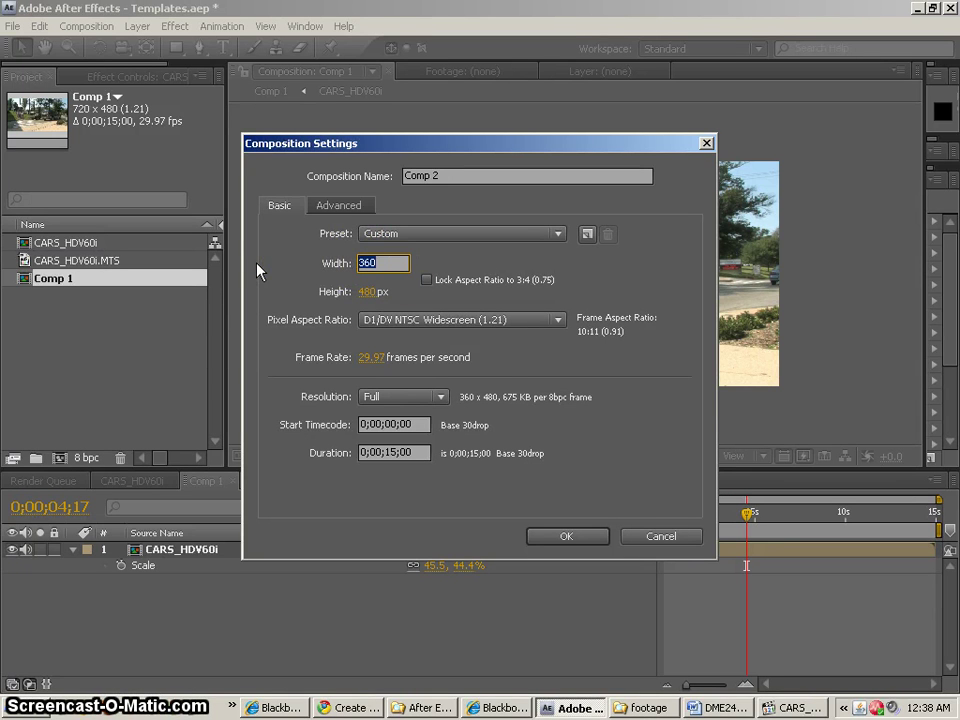
pyautogui.write('640')
pyautogui.click(367, 289)
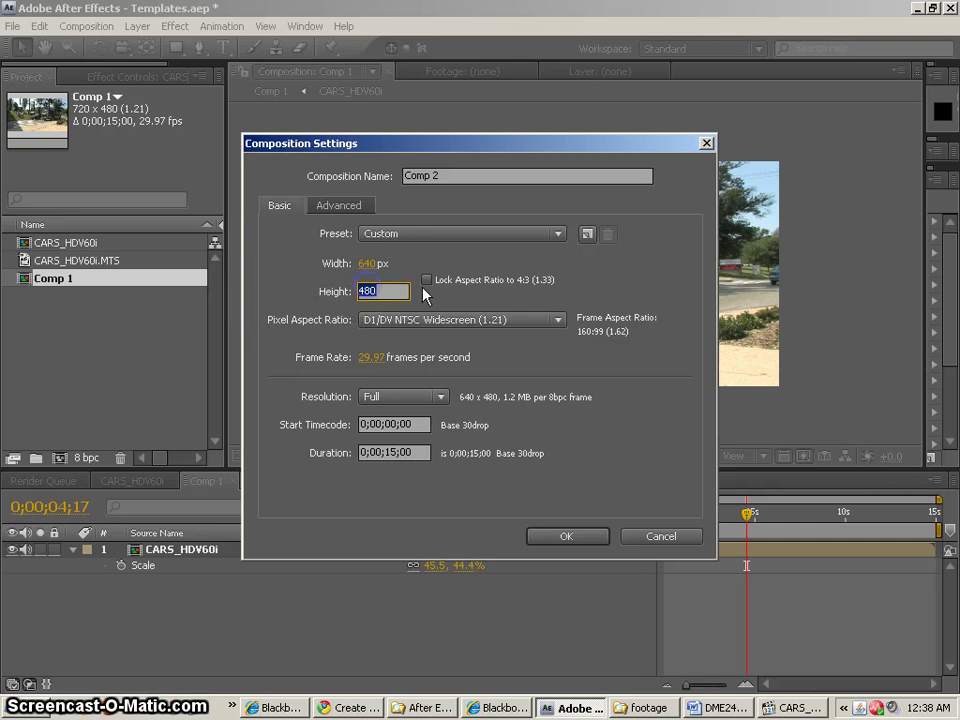
pyautogui.click(455, 320)
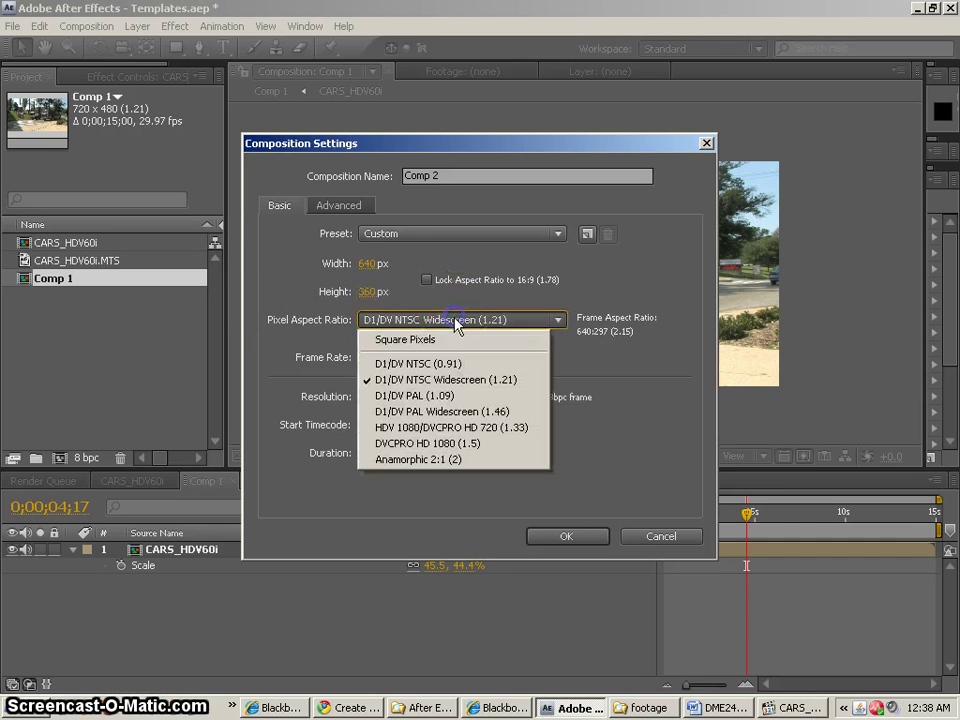
pyautogui.click(429, 341)
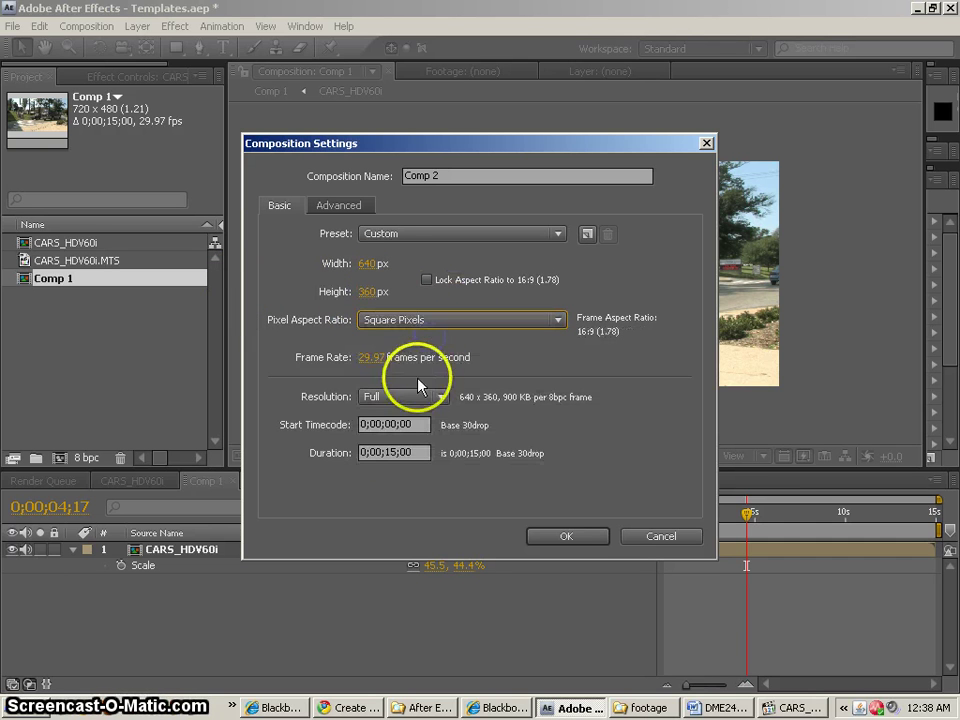
pyautogui.click(369, 357)
pyautogui.write('30')
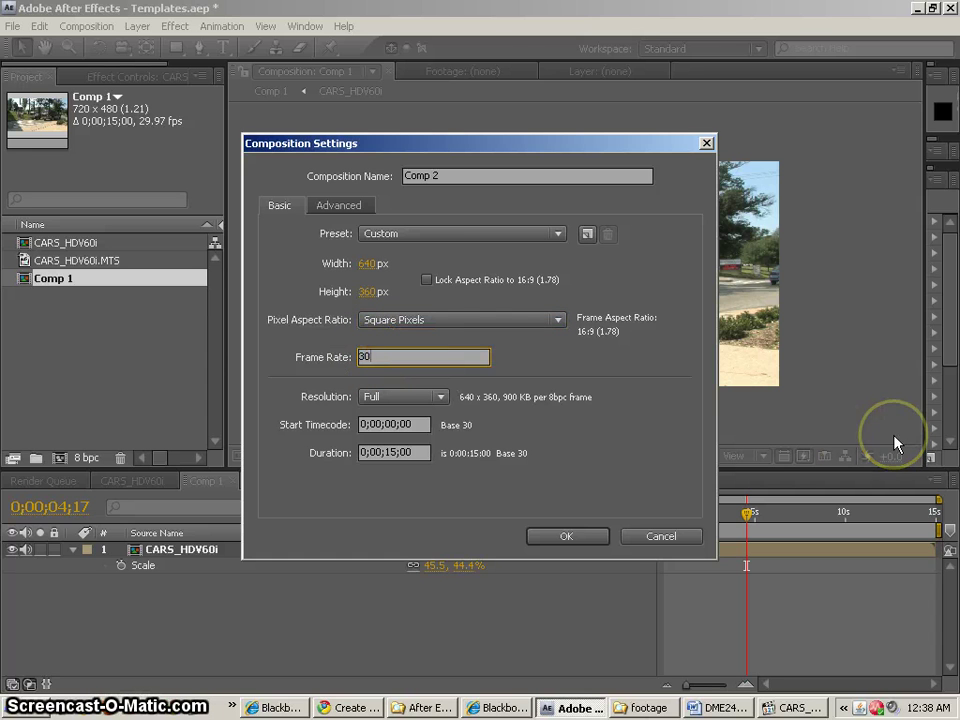
pyautogui.click(482, 356)
pyautogui.click(556, 356)
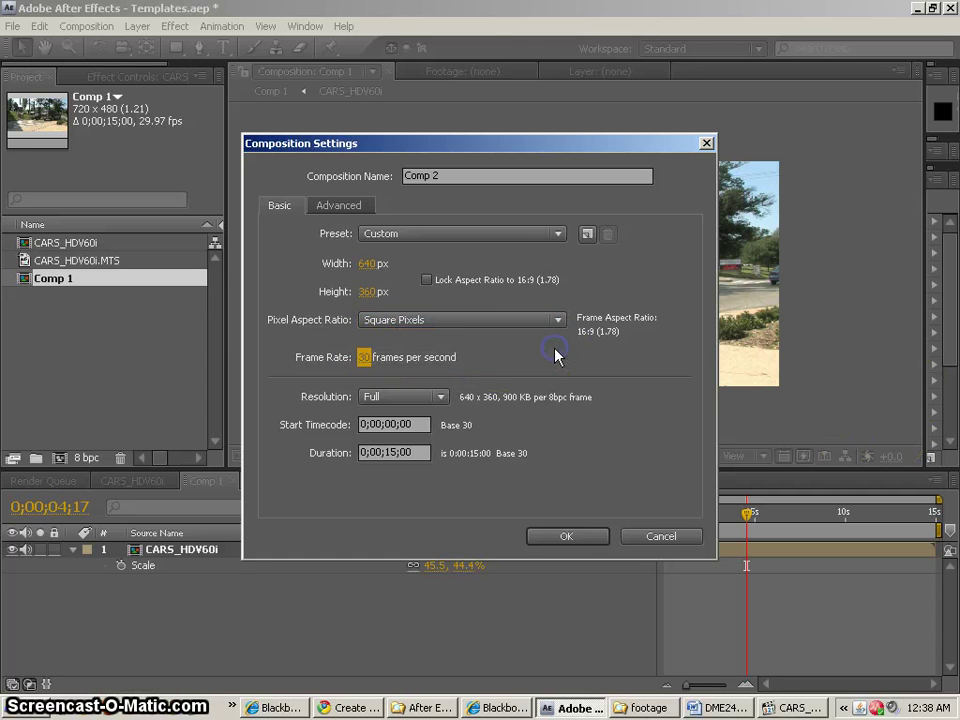
pyautogui.click(578, 537)
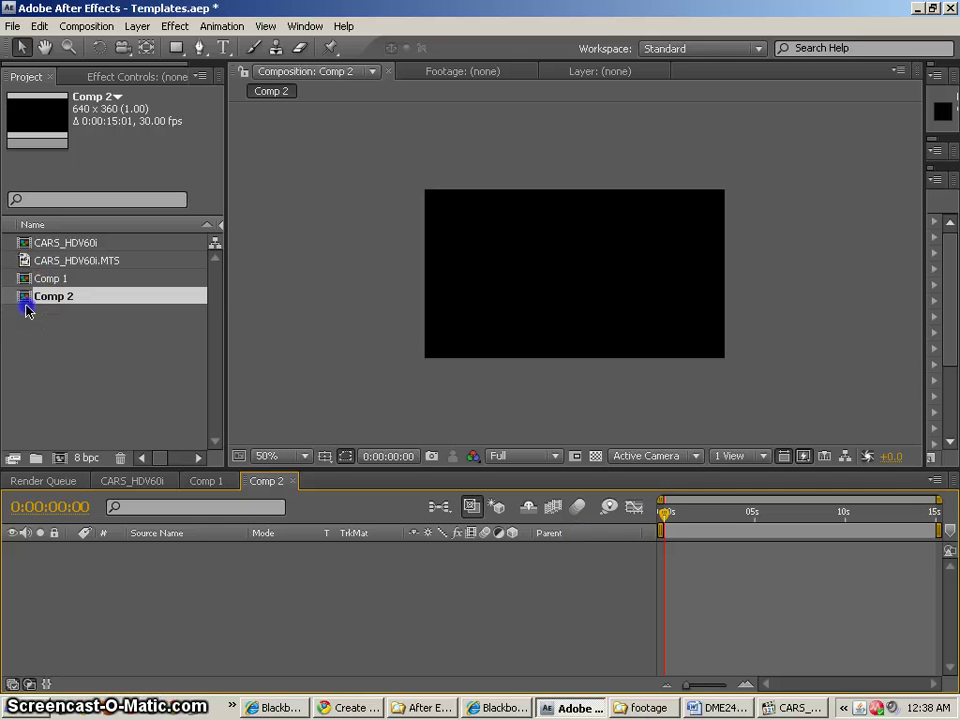
# Step: Add CARS_HDV60i to Comp 2 and scrub to about 5 seconds
pyautogui.moveTo(22, 243); pyautogui.dragTo(594, 321)
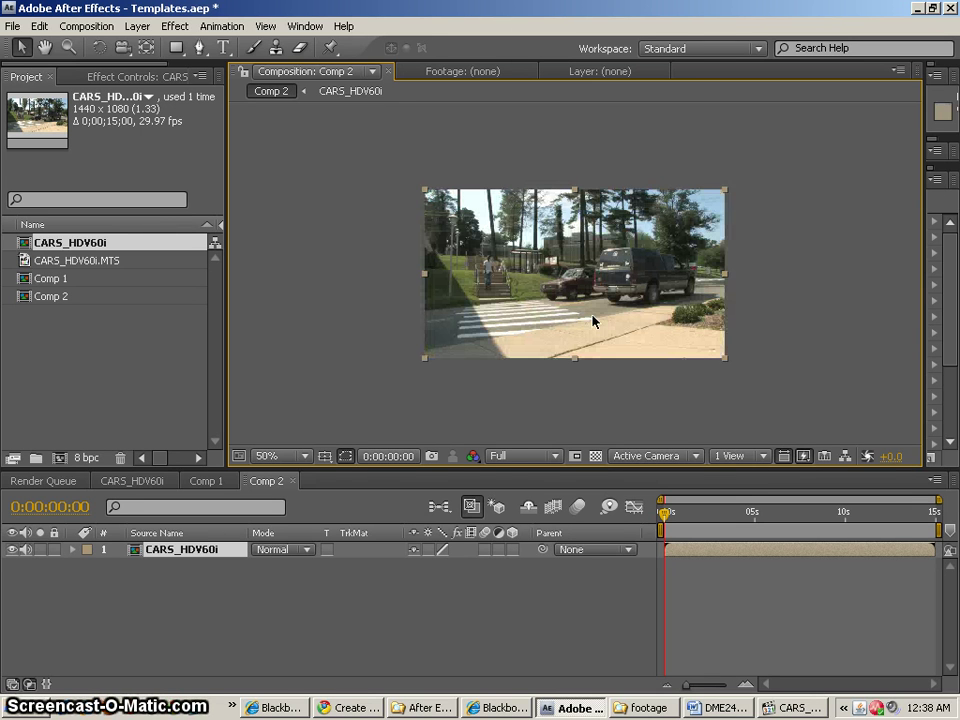
pyautogui.click(688, 517)
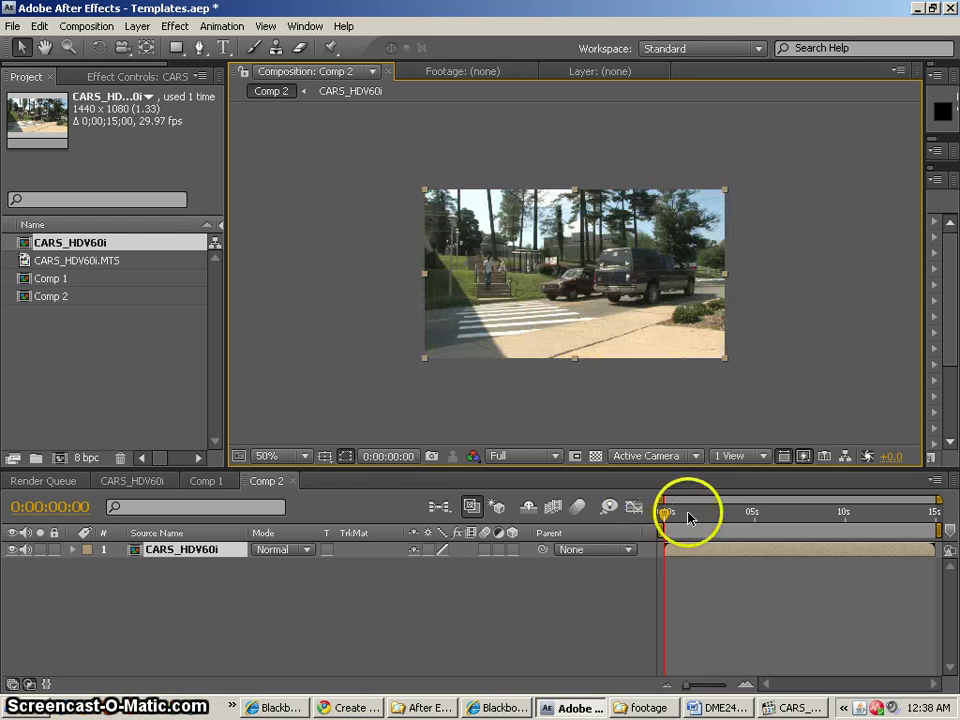
pyautogui.moveTo(711, 519); pyautogui.dragTo(768, 516)
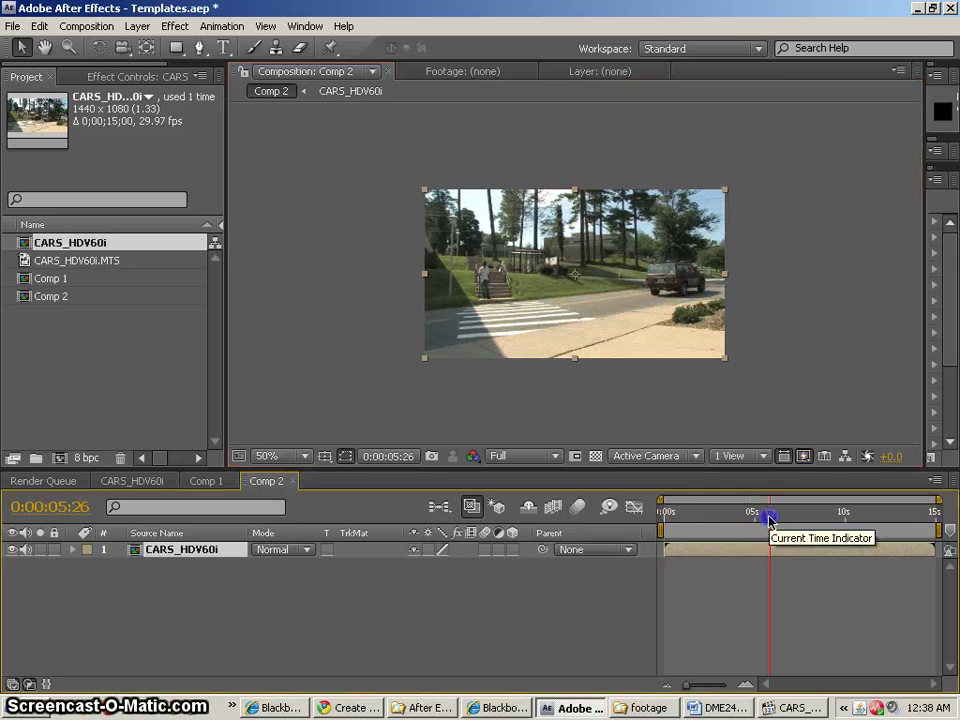
# Step: Hide After Effects and arrange the player beside the Adobe Media Encoder output folder
pyautogui.click(919, 9)
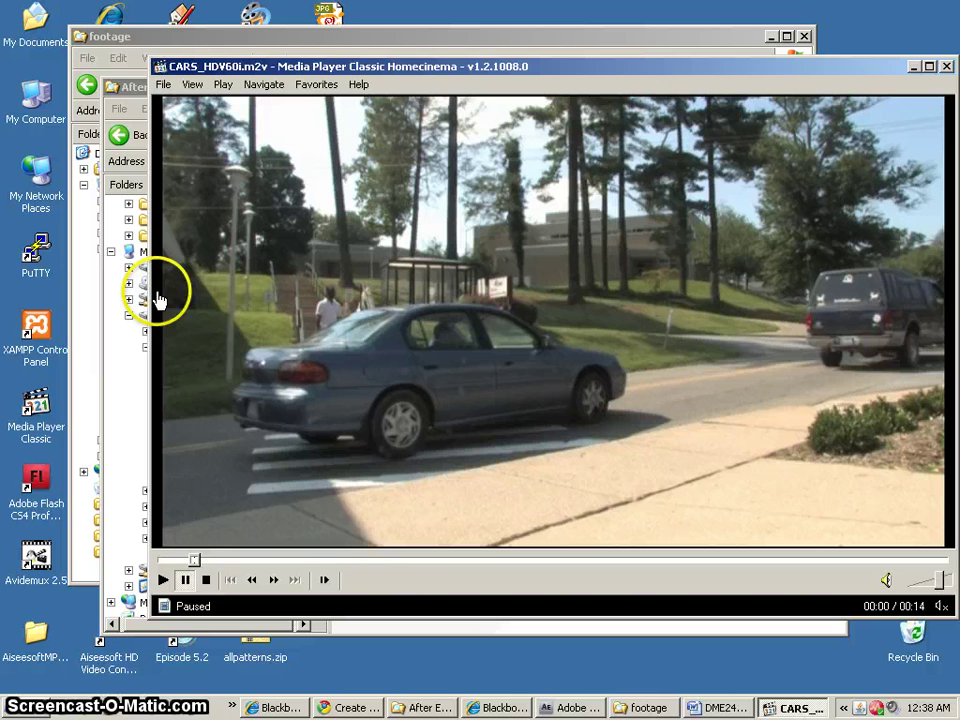
pyautogui.moveTo(445, 78); pyautogui.dragTo(504, 71)
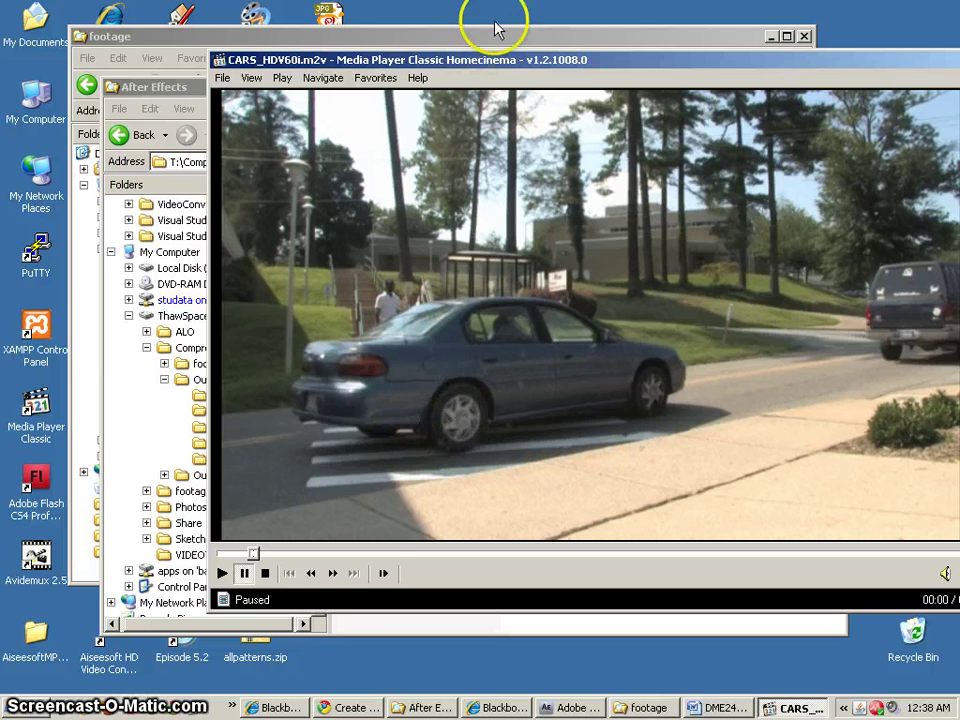
pyautogui.moveTo(500, 66); pyautogui.dragTo(656, 55)
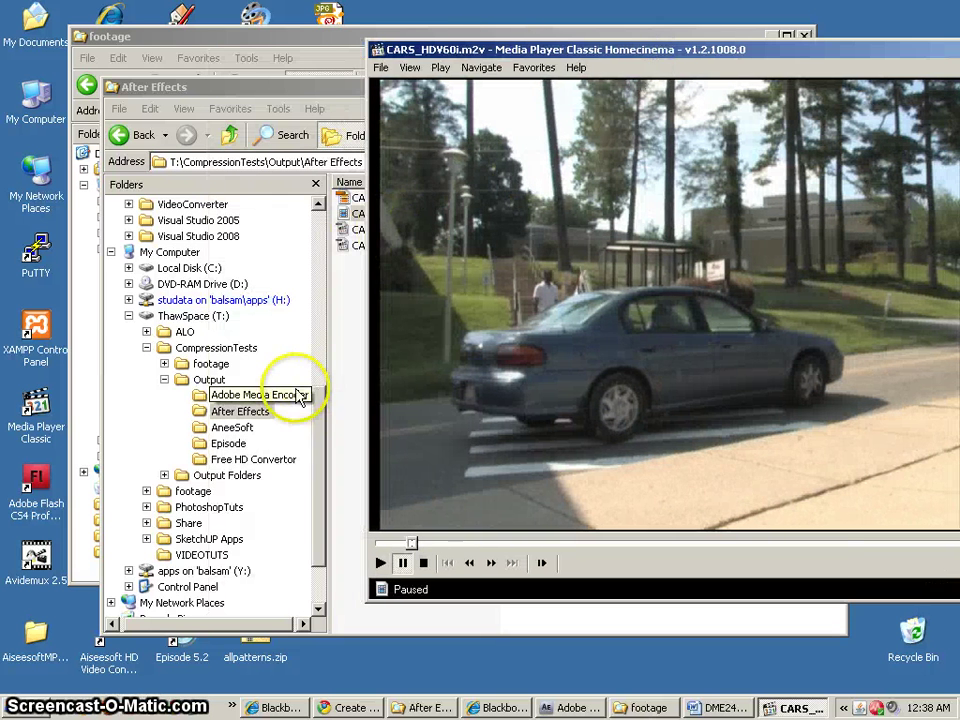
pyautogui.click(292, 397)
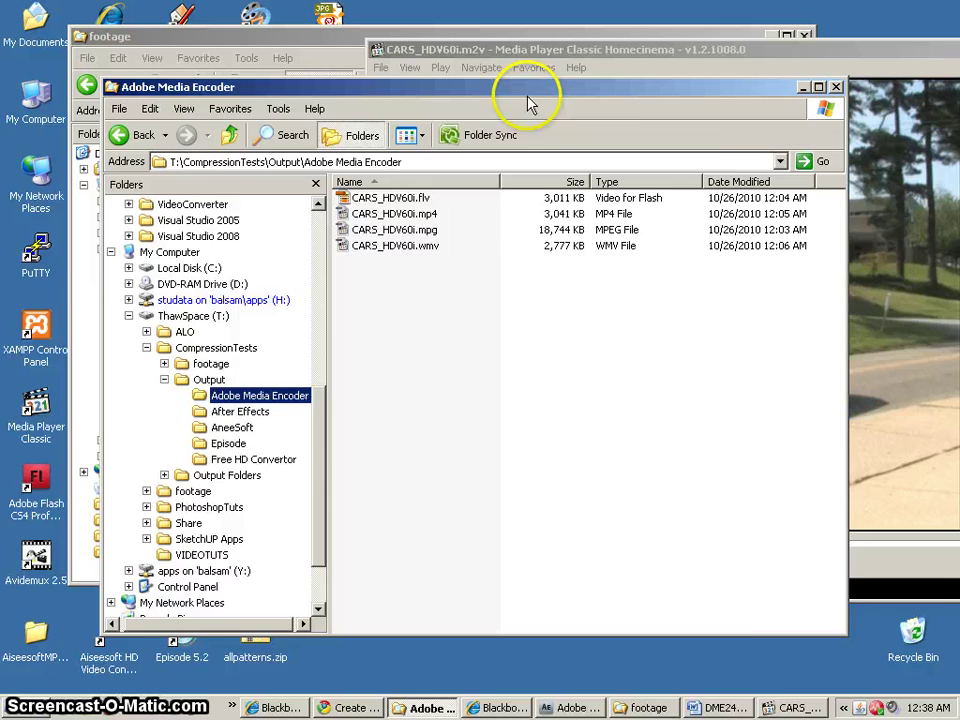
pyautogui.moveTo(494, 92); pyautogui.dragTo(317, 226)
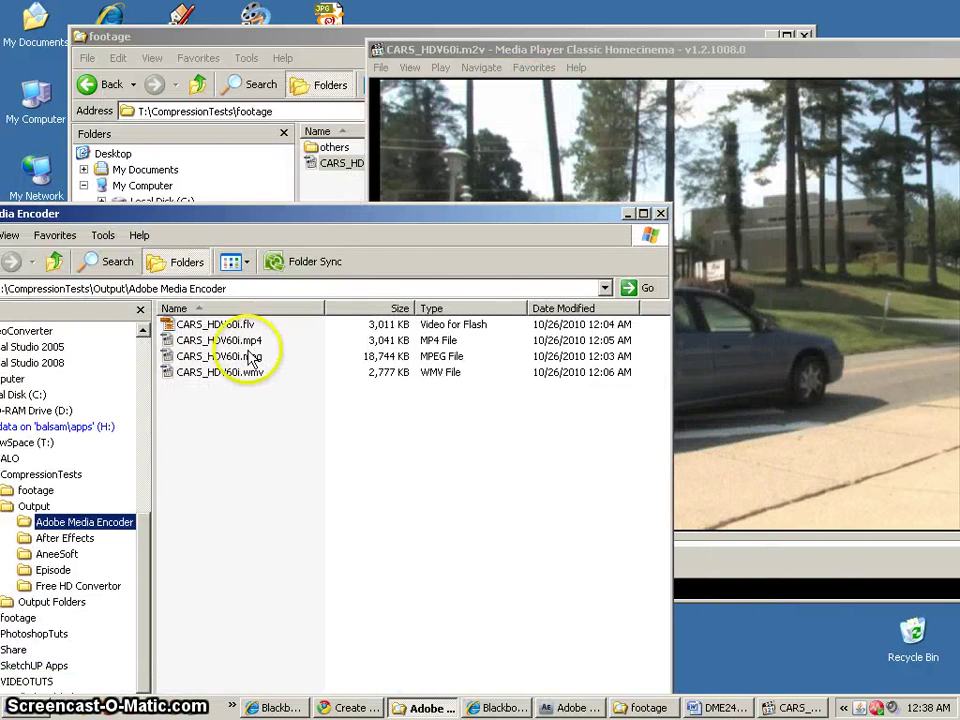
# Step: Play the CARS_HDV60i.mpg and CARS_HDV60i.wmv Media Encoder outputs, pausing each one
pyautogui.moveTo(245, 357); pyautogui.dragTo(810, 182)
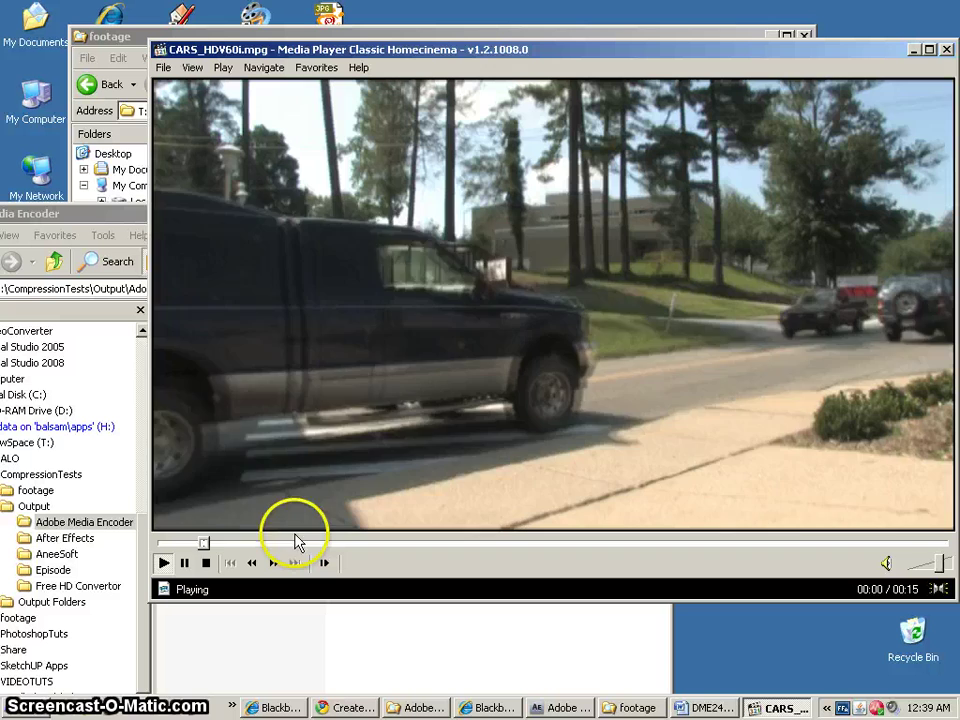
pyautogui.click(328, 471)
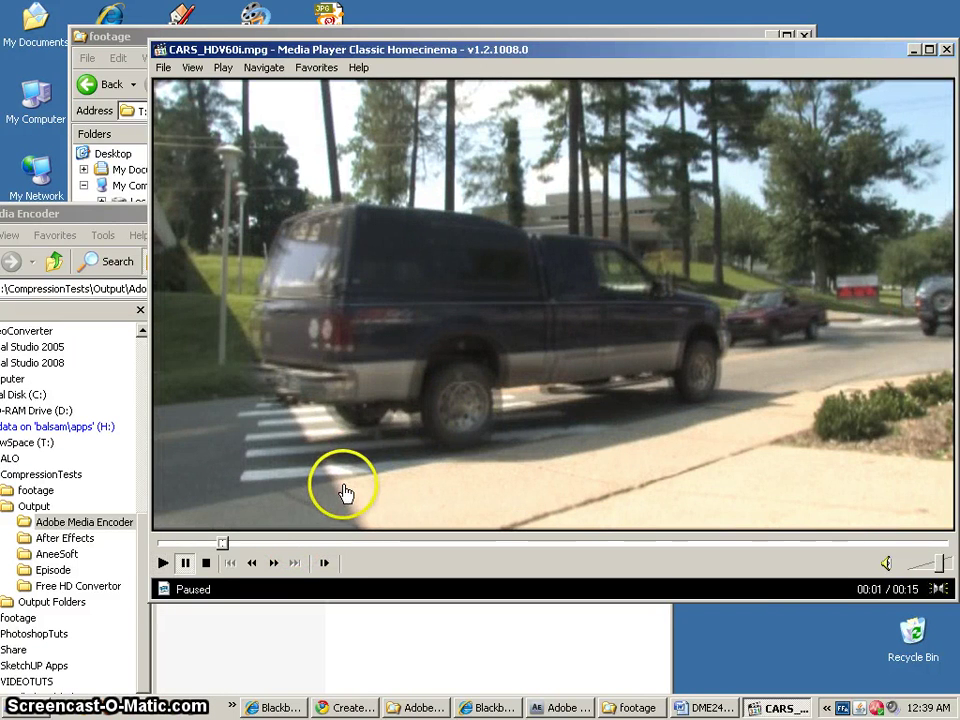
pyautogui.moveTo(400, 48); pyautogui.dragTo(688, 48)
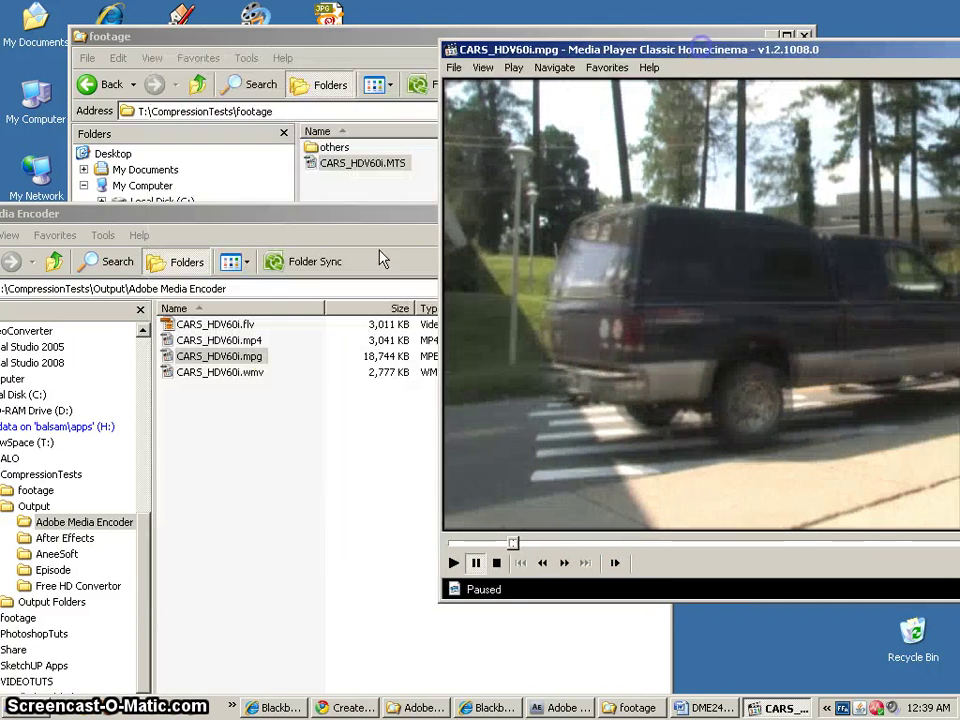
pyautogui.doubleClick(228, 373)
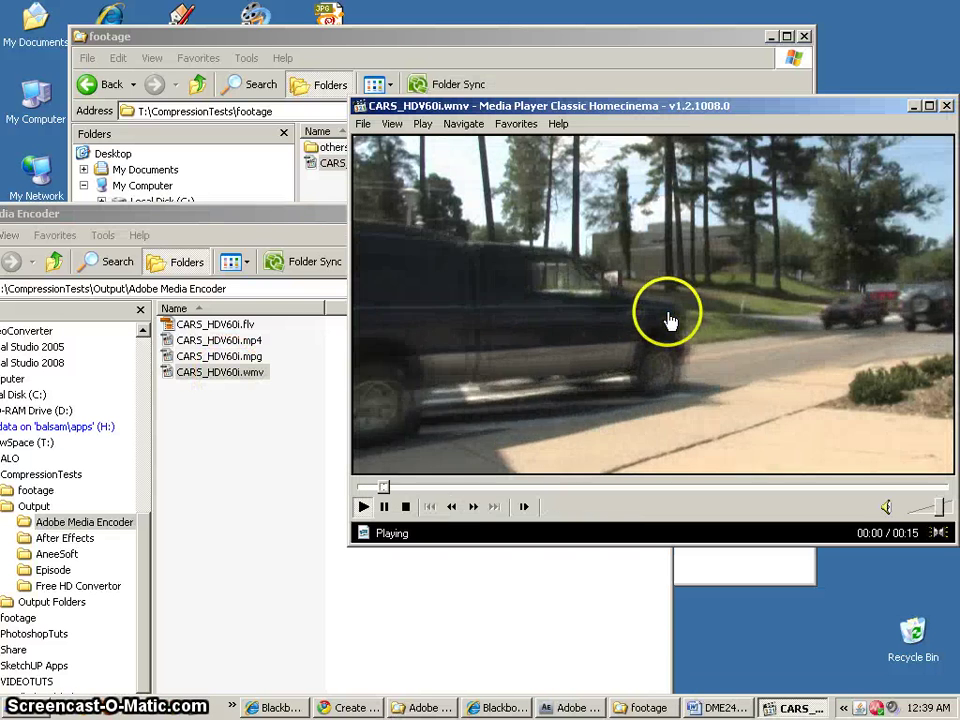
pyautogui.click(668, 316)
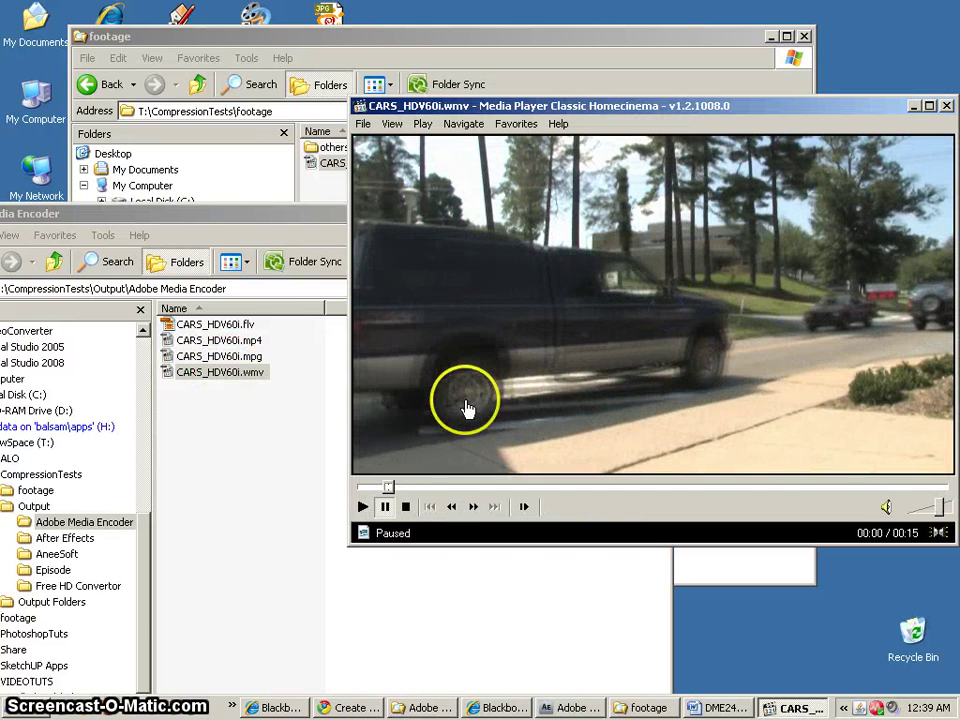
# Step: Play the After Effects CARS_HDV60i.wmv, check it full screen, then close the player
pyautogui.click(64, 538)
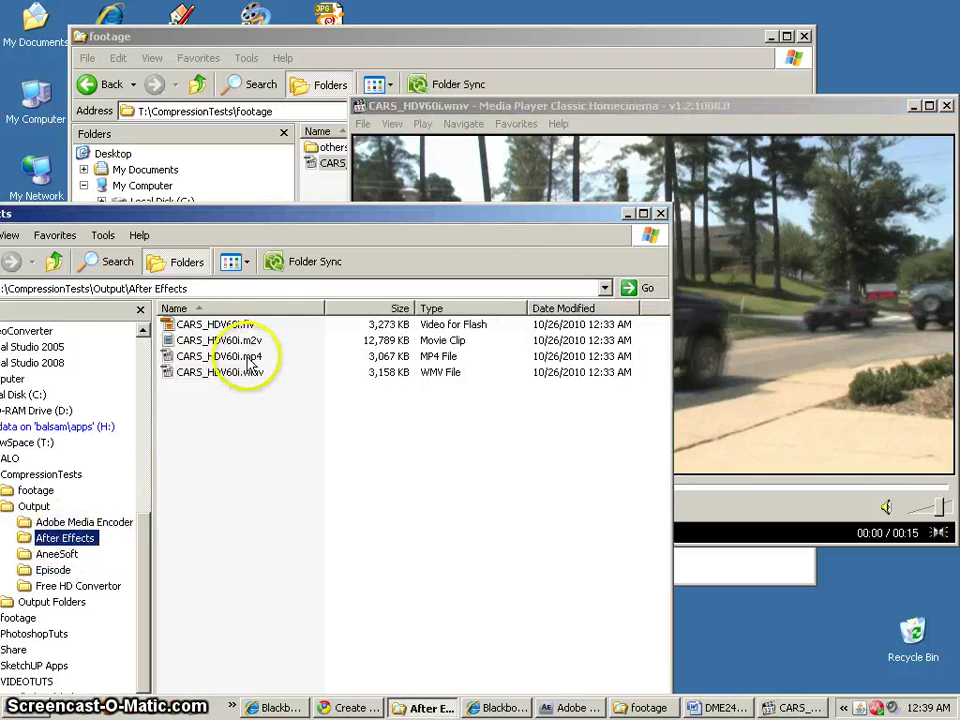
pyautogui.doubleClick(245, 372)
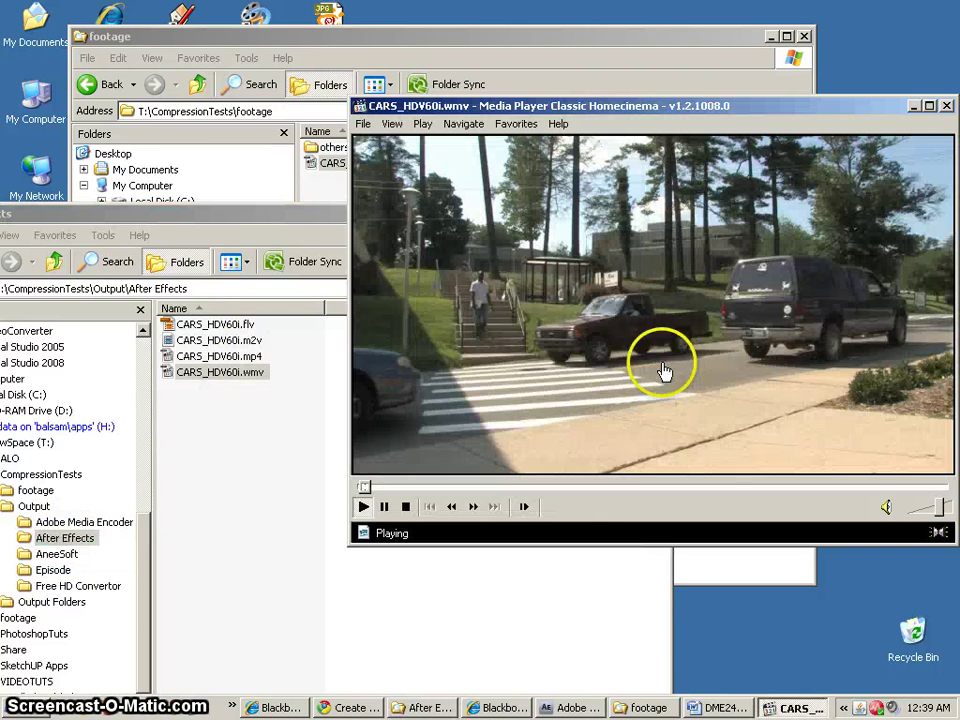
pyautogui.click(663, 370)
pyautogui.click(428, 383)
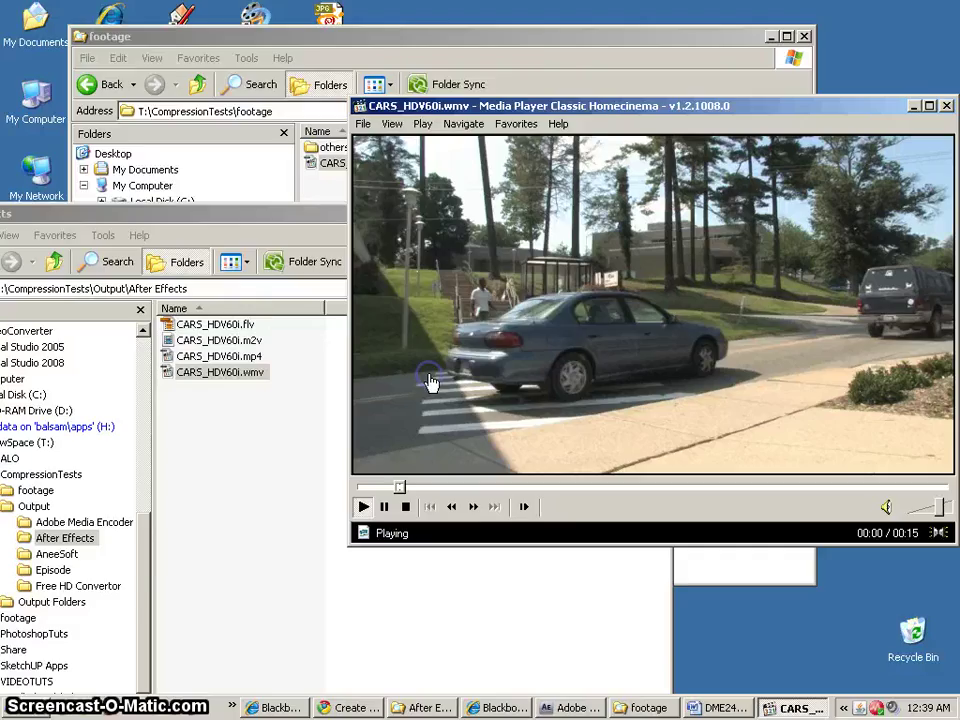
pyautogui.doubleClick(428, 383)
pyautogui.doubleClick(525, 375)
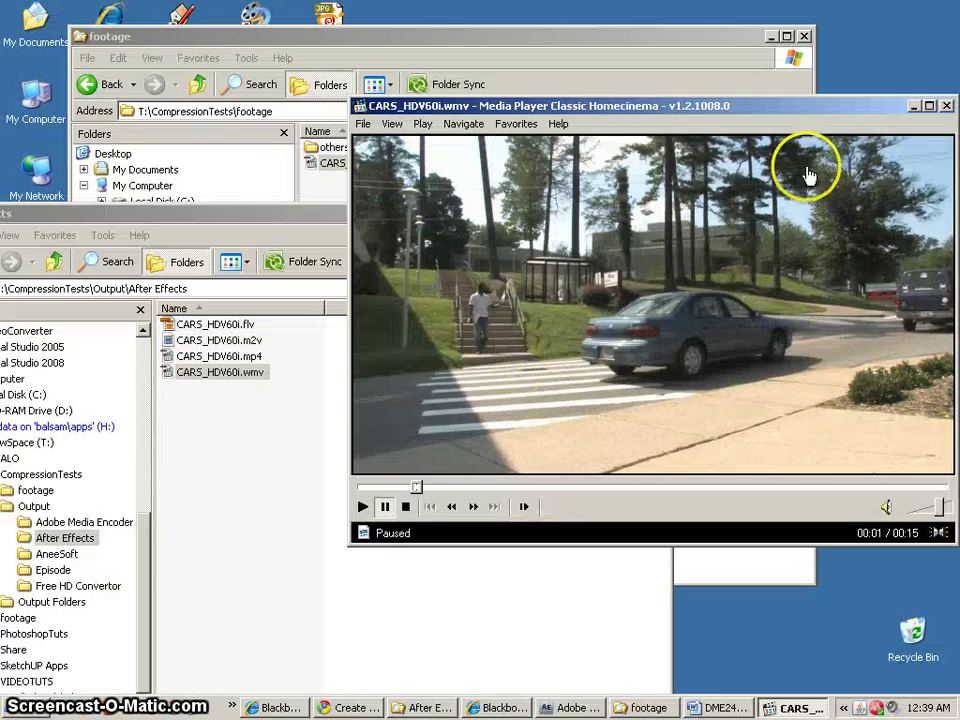
pyautogui.click(946, 112)
pyautogui.moveTo(429, 204); pyautogui.dragTo(628, 112)
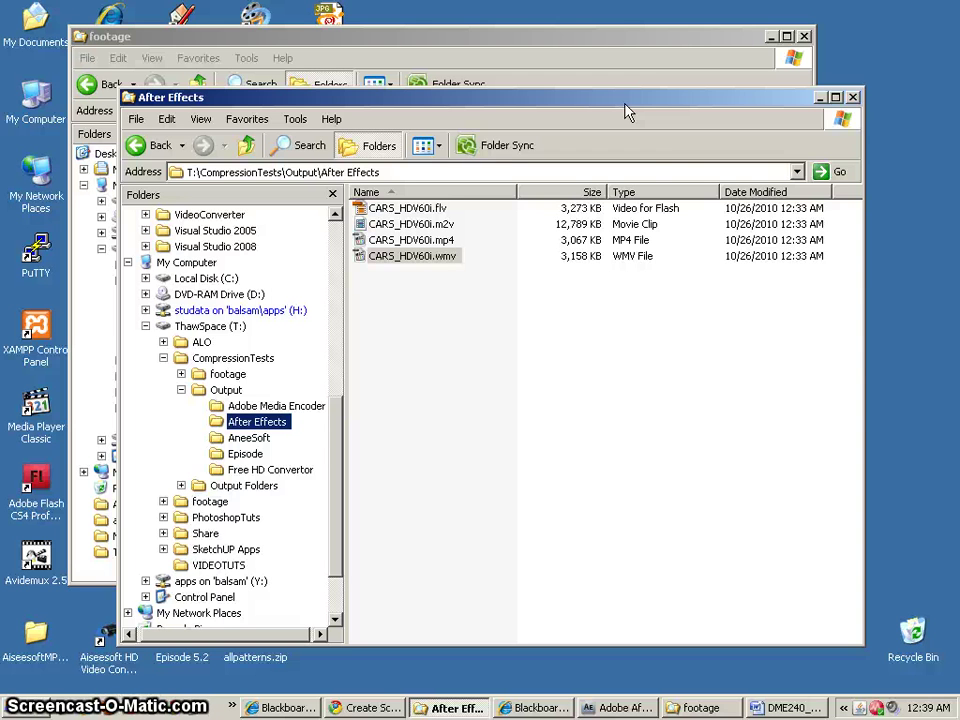
# Step: Bring After Effects forward, save the Templates project with Ctrl+S, and quit
pyautogui.click(553, 542)
pyautogui.click(617, 707)
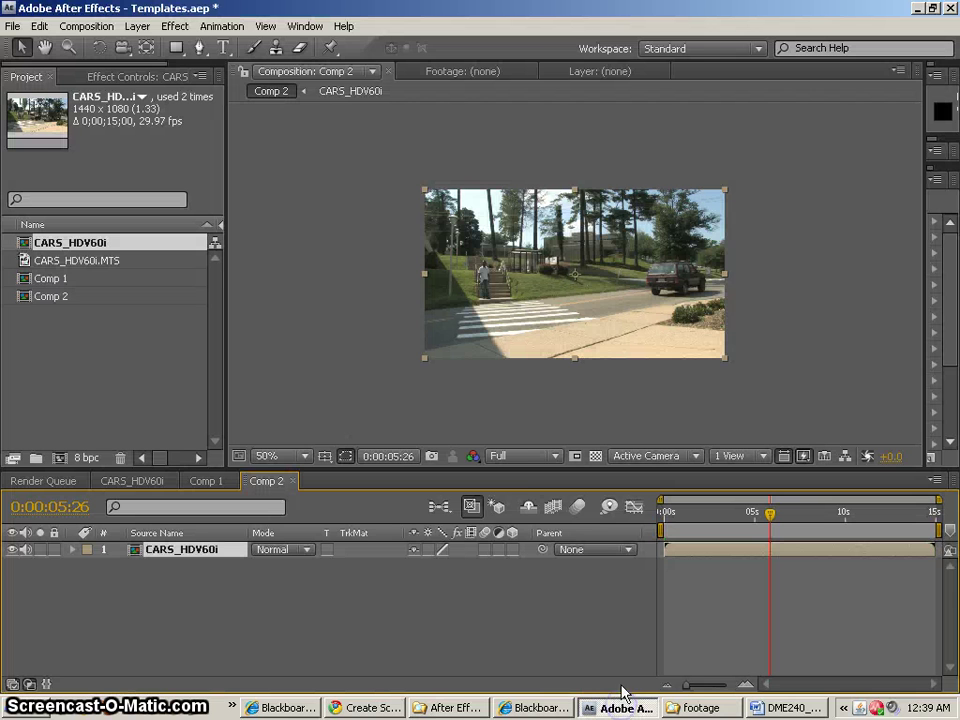
pyautogui.hotkey('ctrl', 's')
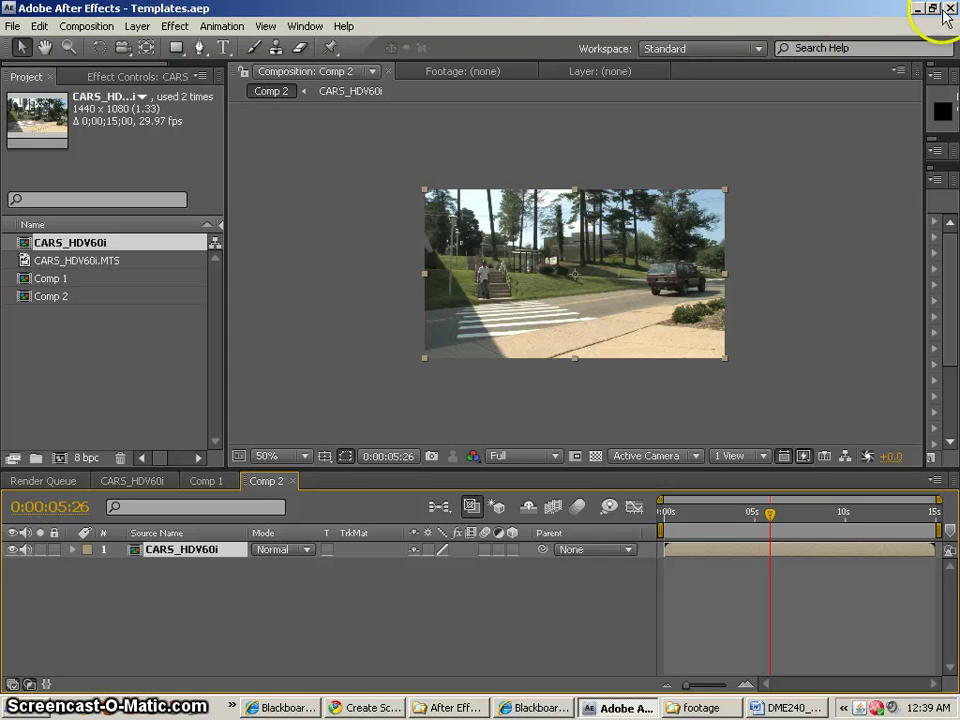
pyautogui.click(950, 9)
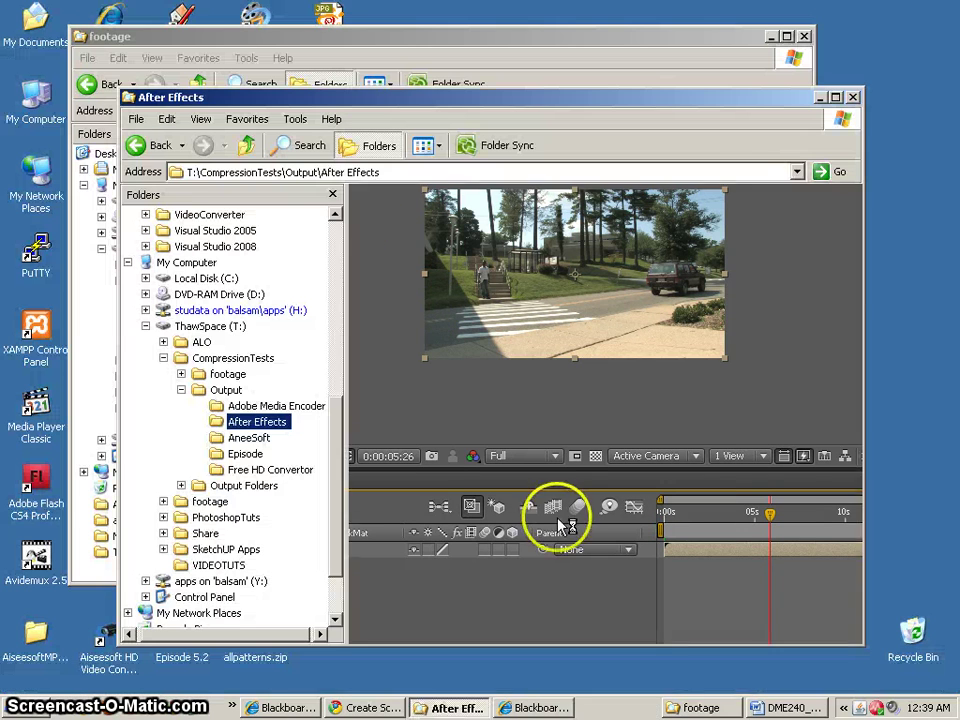